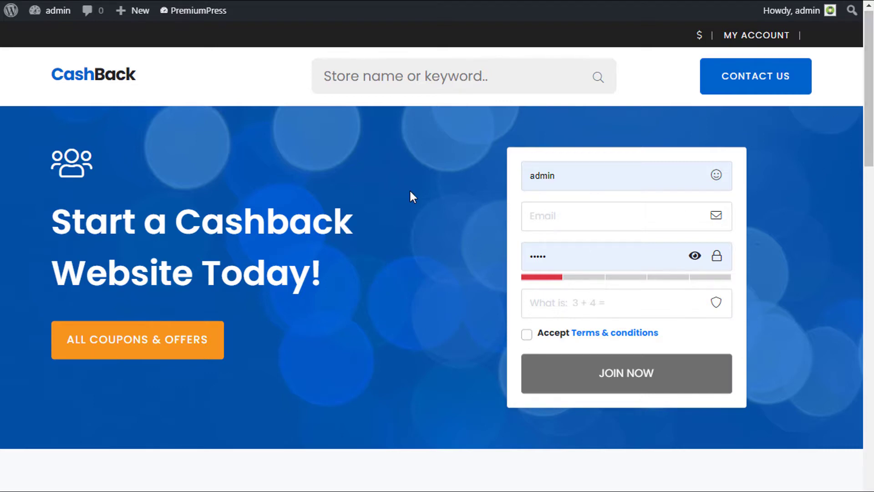
Reveal and copy the '50% off at Macys' coupon code on the Montego store page, then close the popup
drag(871, 109, 861, 297)
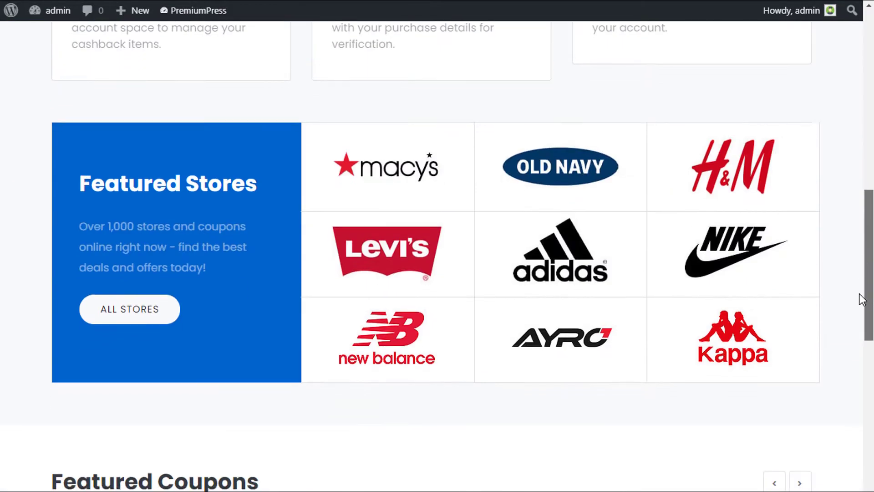
drag(861, 261, 855, 361)
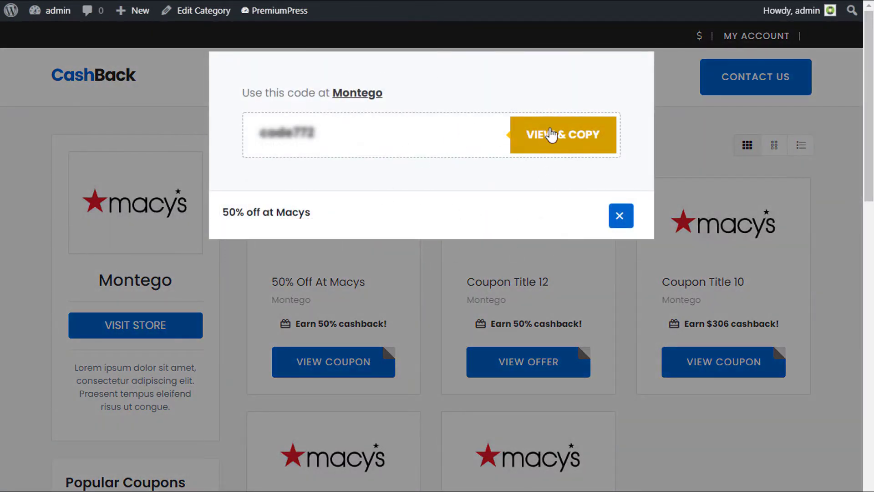
click(560, 137)
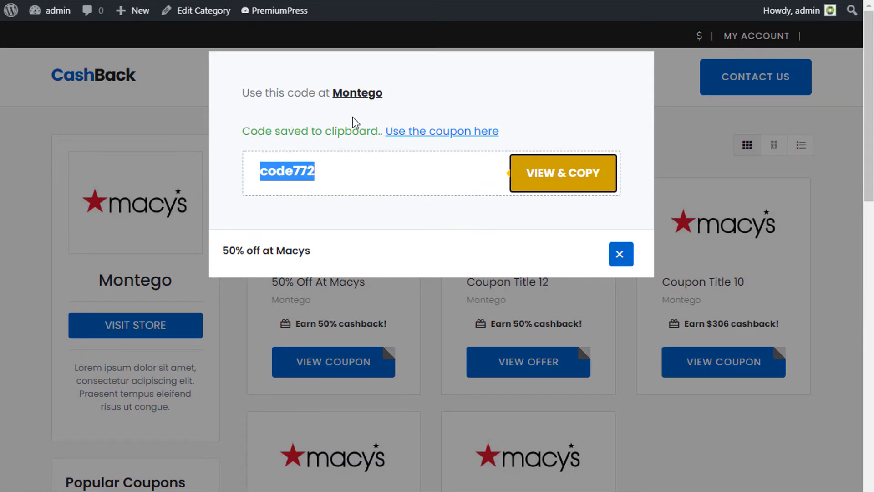
click(620, 254)
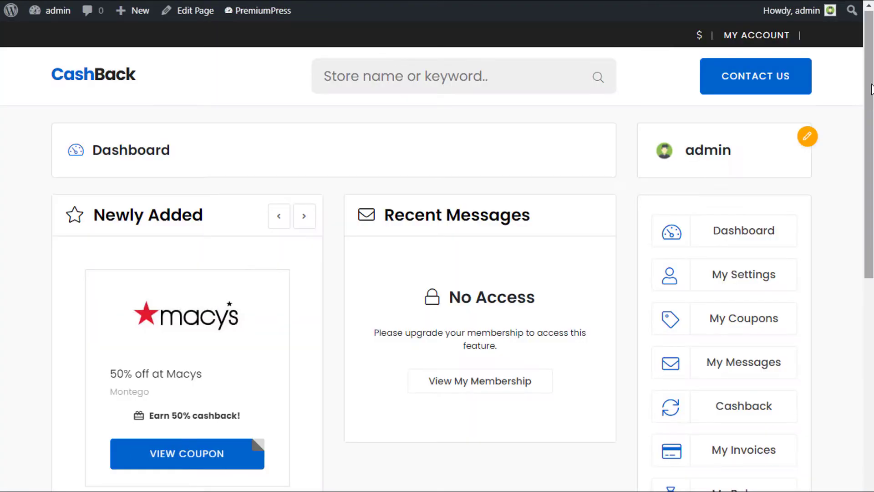
In the account's Cashback section, select the '50% off at Macys' coupon
scroll(867, 109, down, 3)
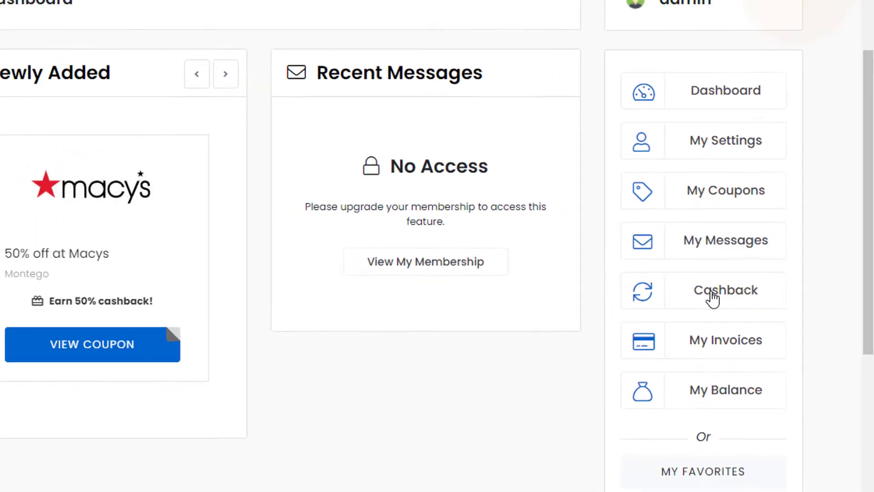
click(712, 293)
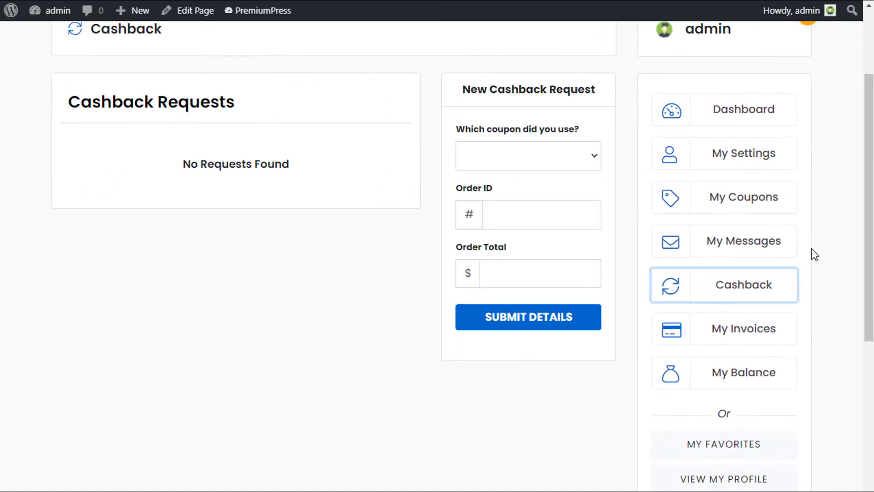
scroll(774, 291, up, 3)
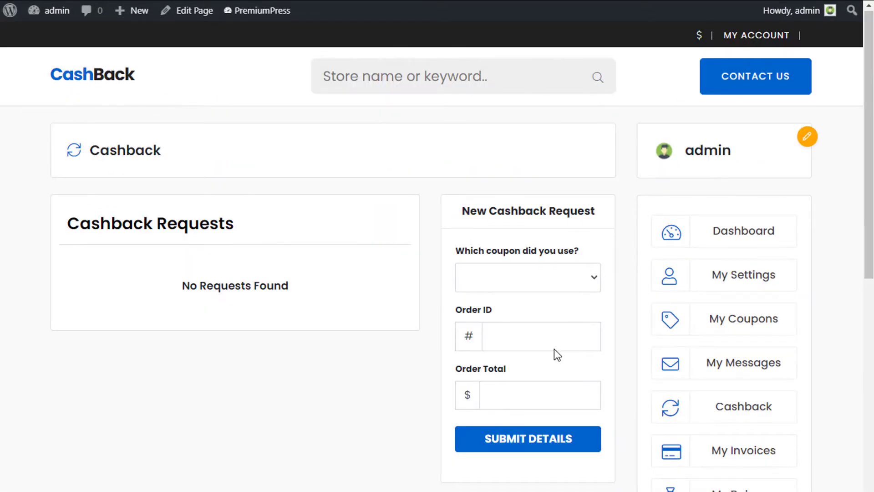
click(561, 279)
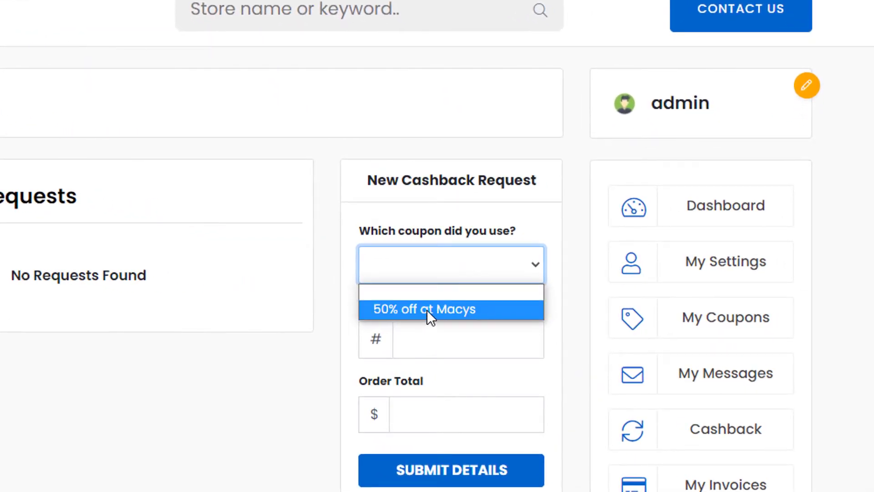
click(427, 310)
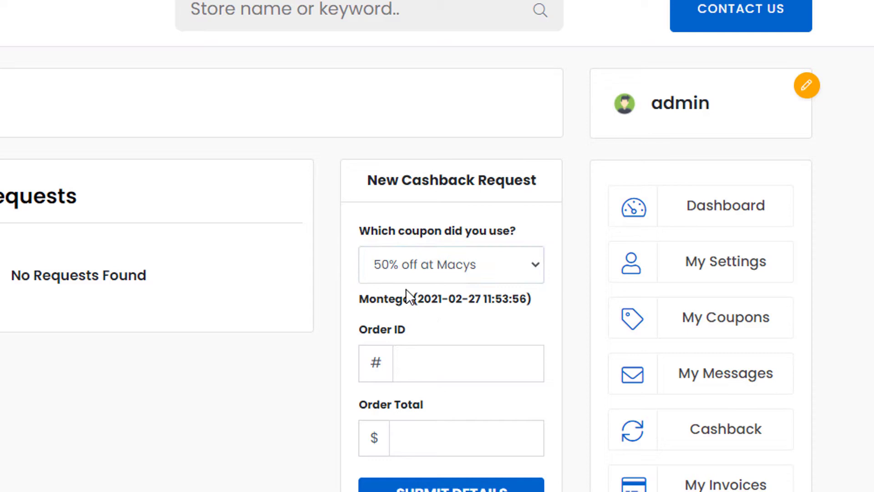
drag(384, 299, 490, 300)
click(483, 317)
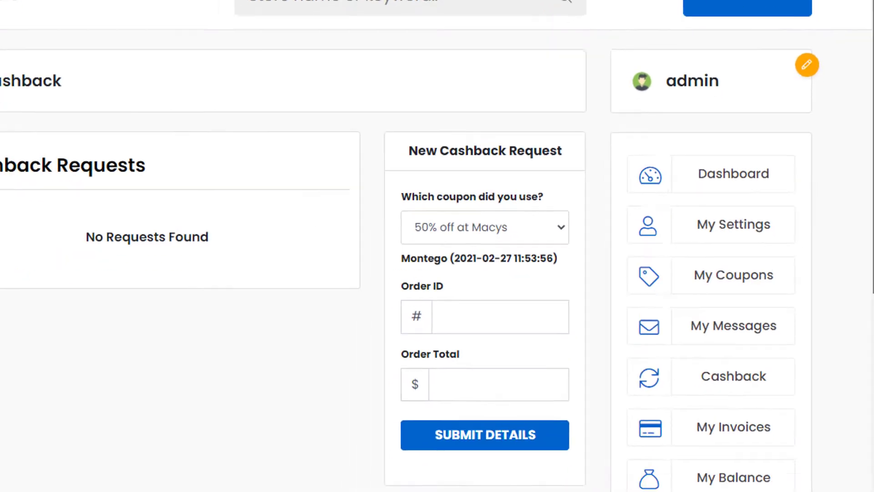
Enter order ID 'sdfsdfsdf' and submit the cashback request
click(453, 372)
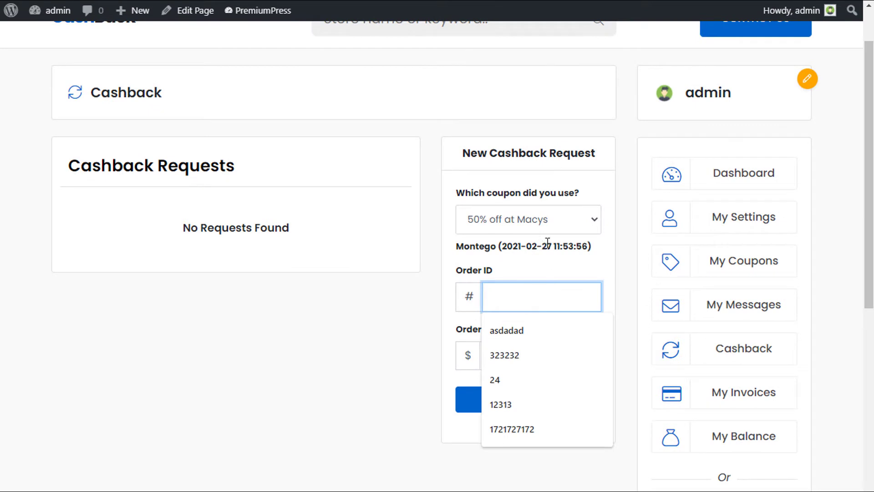
click(447, 341)
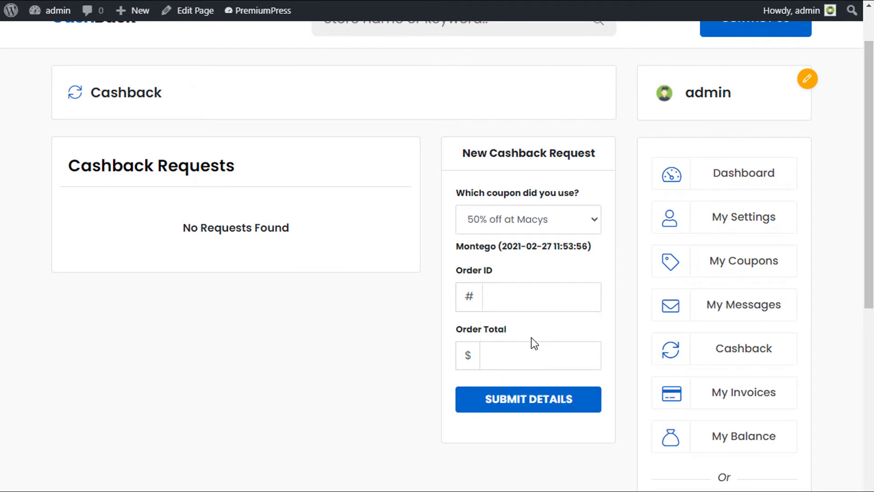
click(509, 302)
text(sdfsdfsdf)
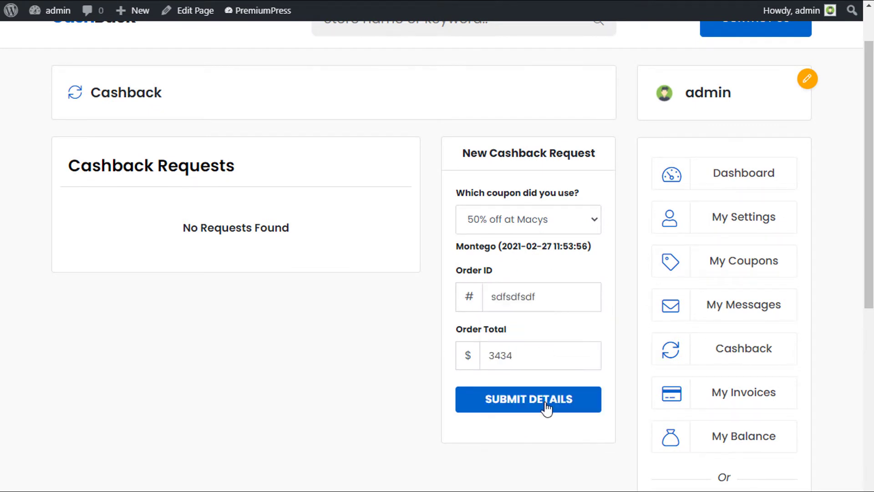
click(546, 406)
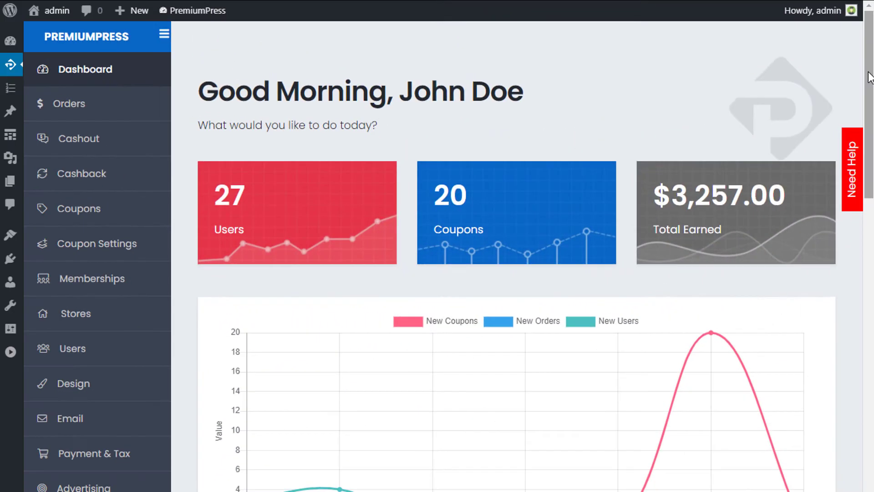
Scroll System Emails to the New Cashback Request admin email, which is on with 4 sent
scroll(865, 130, down, 3)
scroll(865, 137, down, 1)
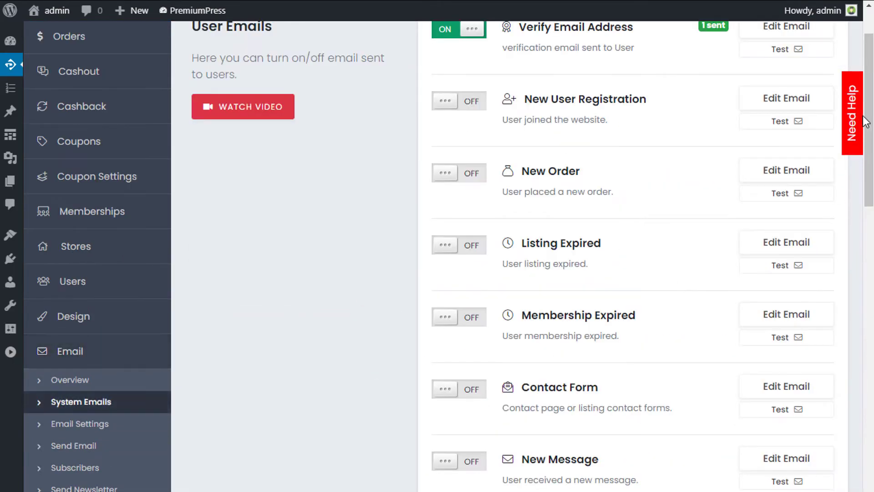
drag(867, 122, 850, 417)
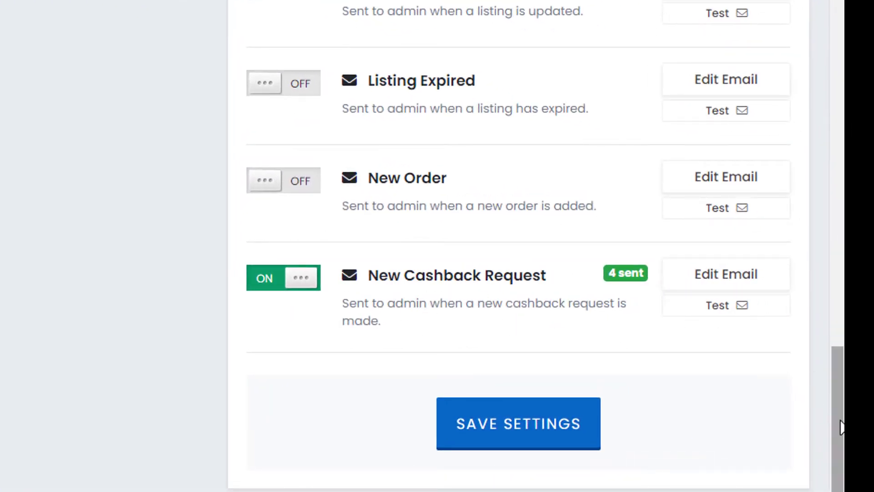
drag(841, 429, 843, 28)
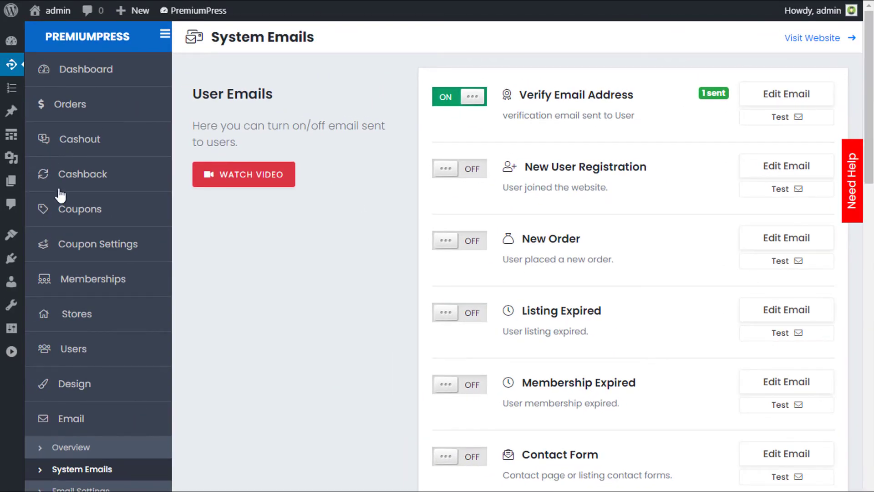
Open the pending cashback request for editing from the cashback requests list
click(70, 176)
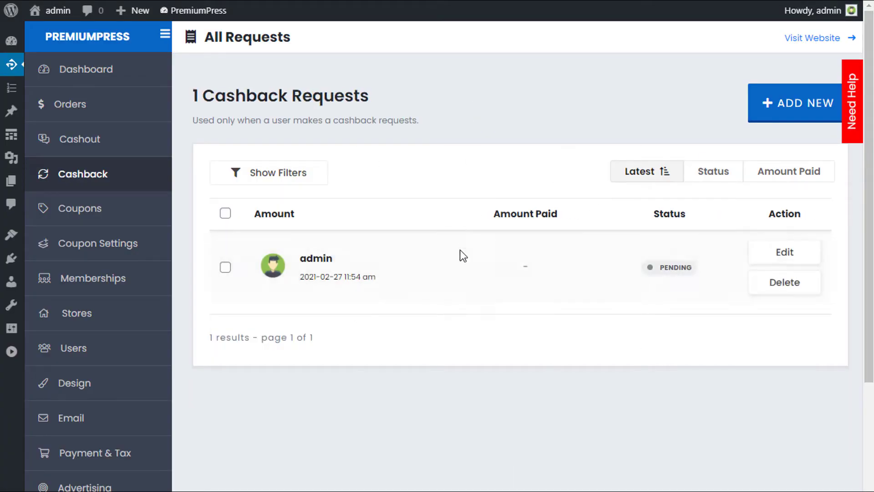
click(785, 253)
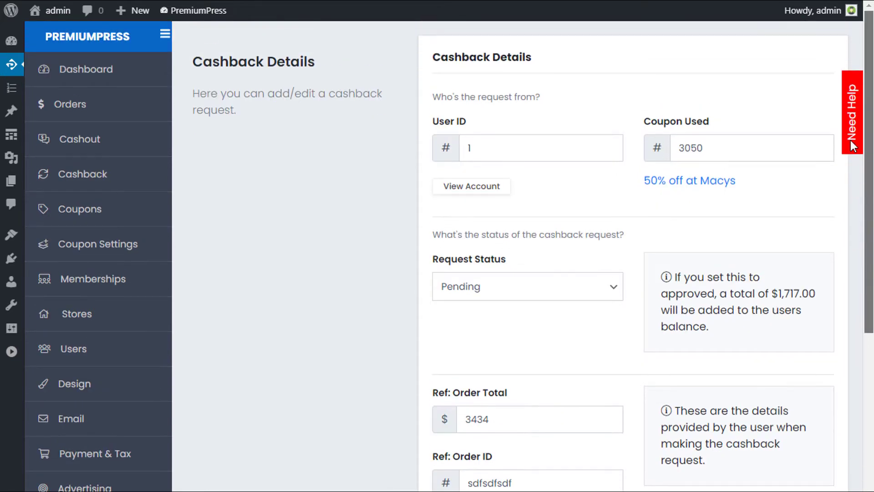
scroll(851, 191, down, 2)
scroll(851, 187, up, 2)
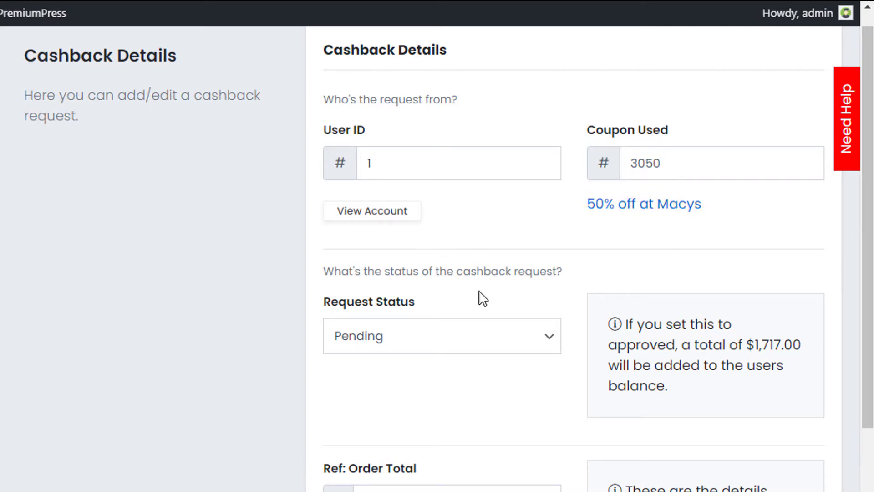
drag(868, 267, 804, 345)
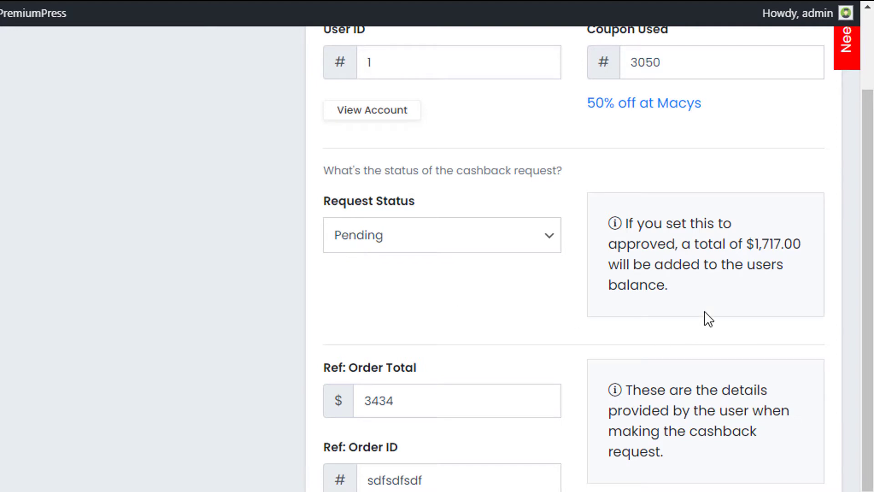
click(364, 235)
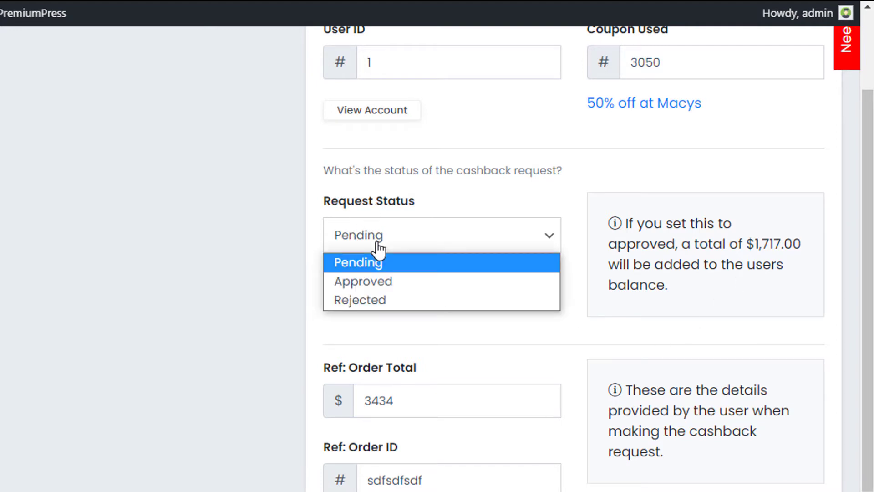
click(389, 187)
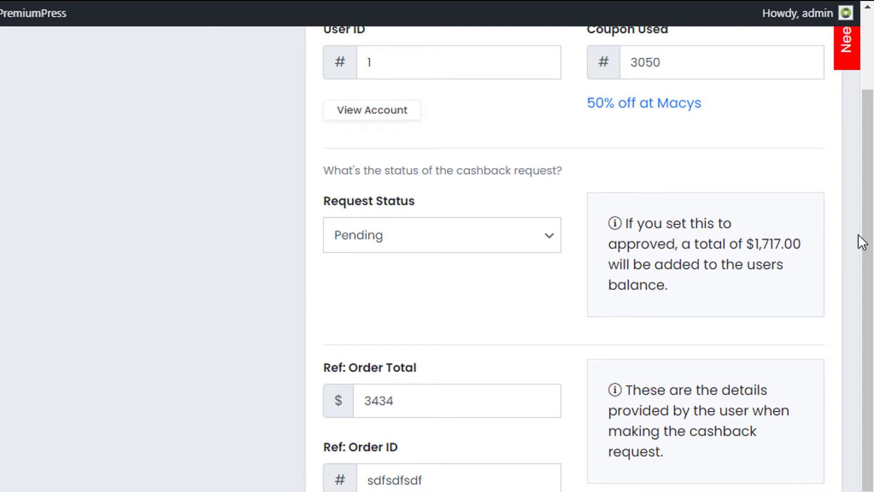
Change the request status from Pending to Approved
scroll(759, 318, up, 1)
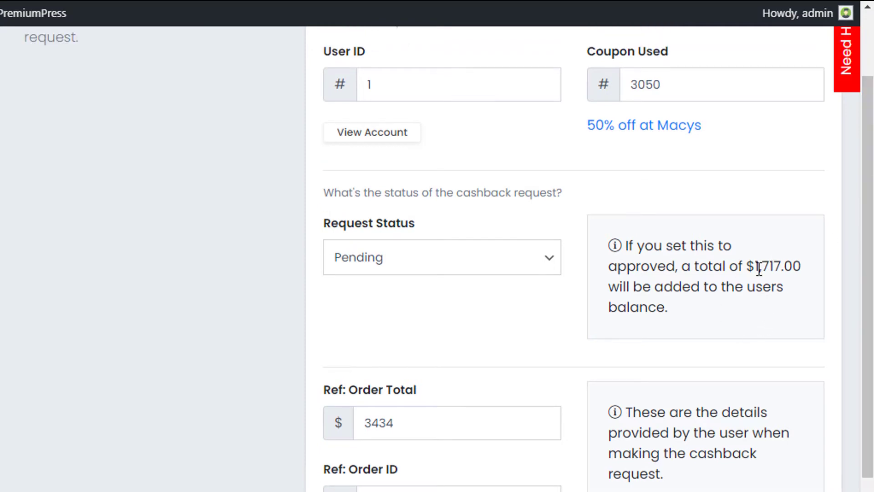
scroll(864, 269, up, 1)
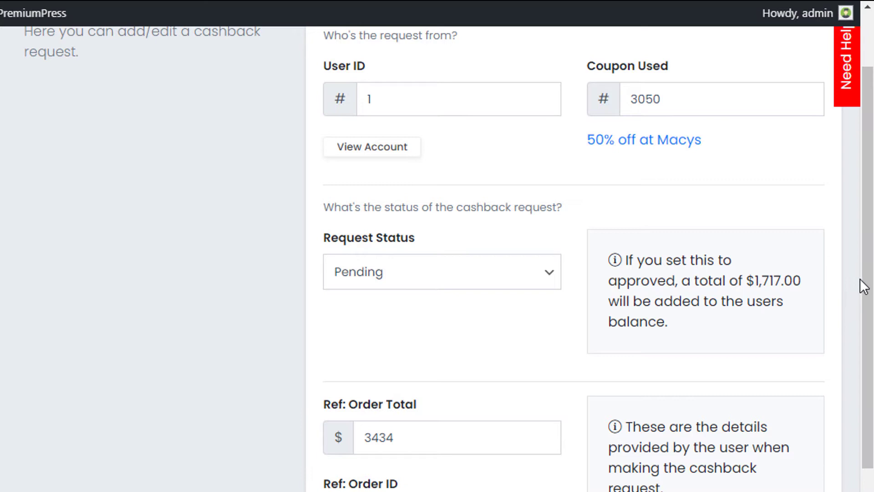
scroll(842, 355, down, 3)
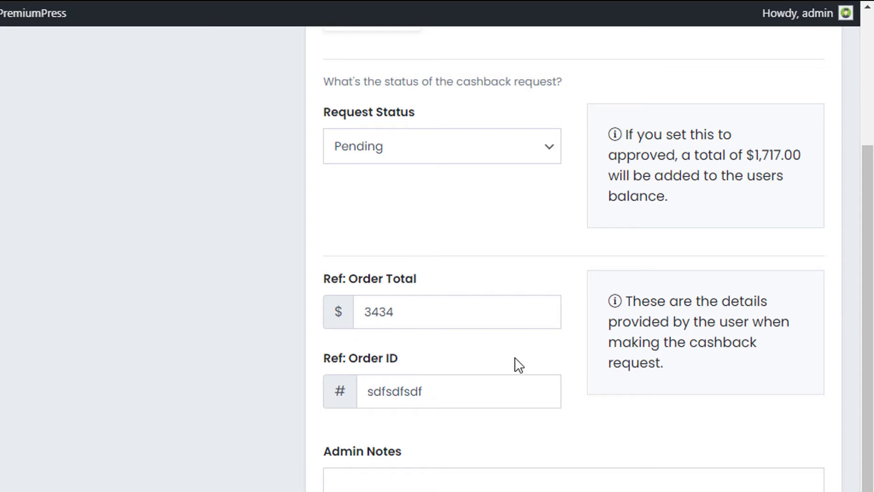
scroll(864, 371, up, 3)
drag(865, 372, 865, 373)
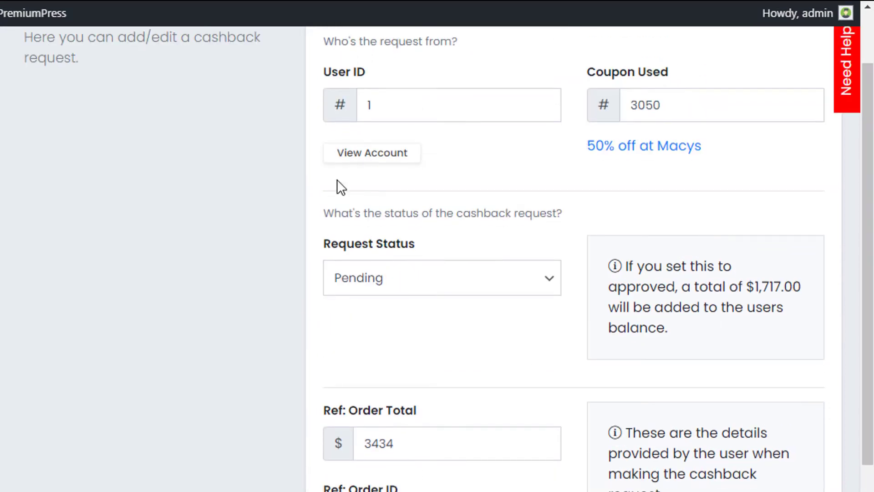
scroll(868, 277, up, 2)
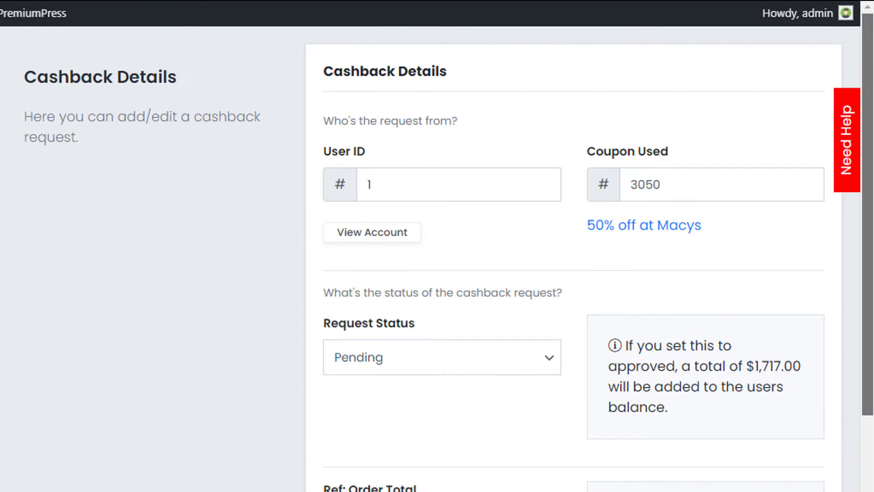
scroll(509, 195, down, 2)
click(448, 276)
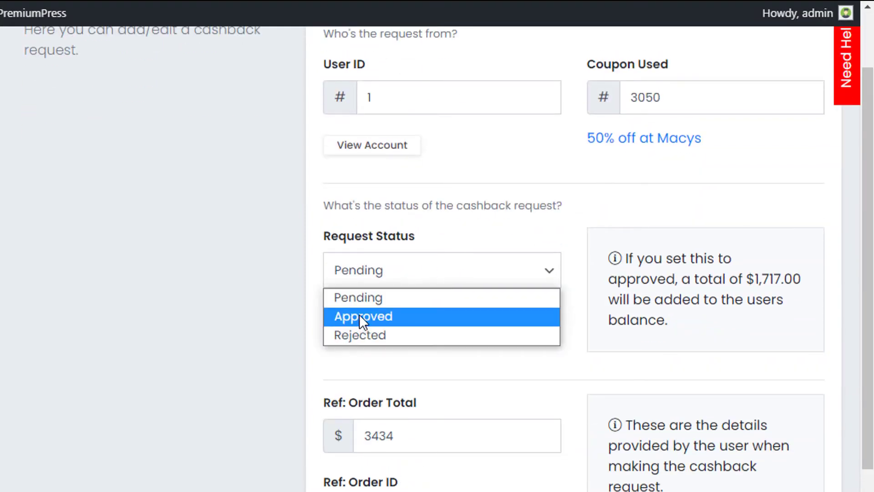
click(356, 316)
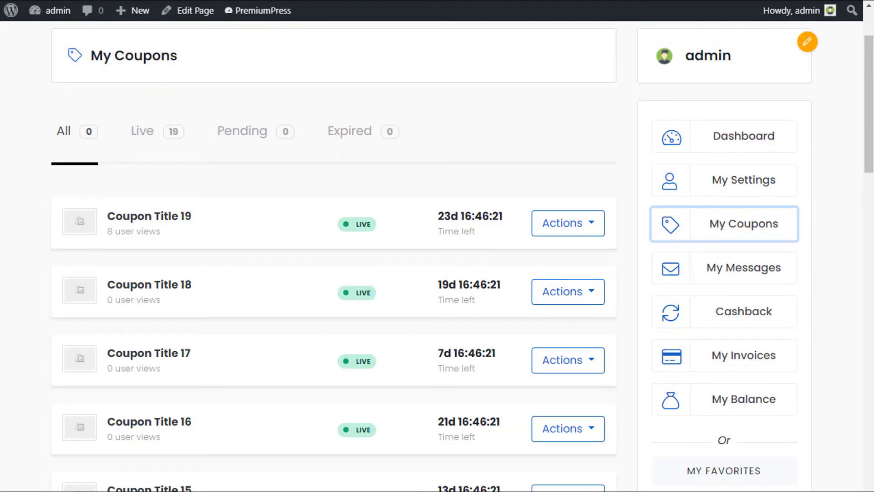
Save the approved request with UPDATE ORDER, crediting $1,717.00 to the user's balance
drag(867, 146, 869, 207)
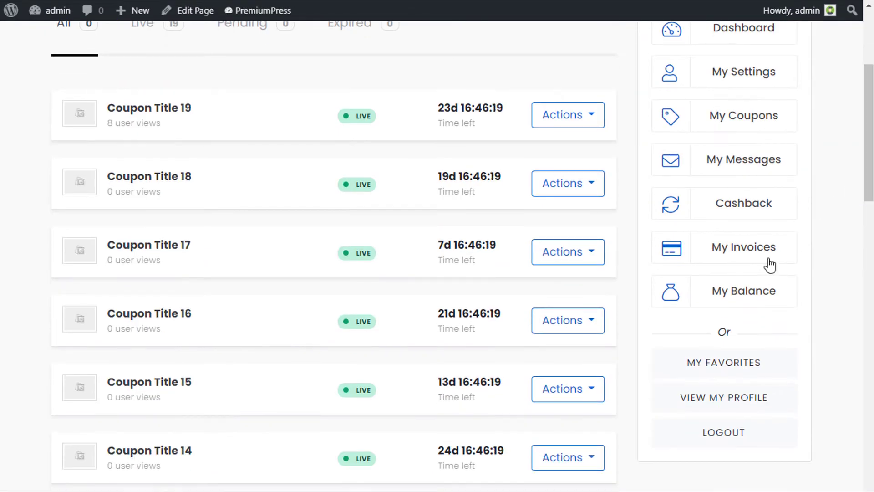
click(728, 288)
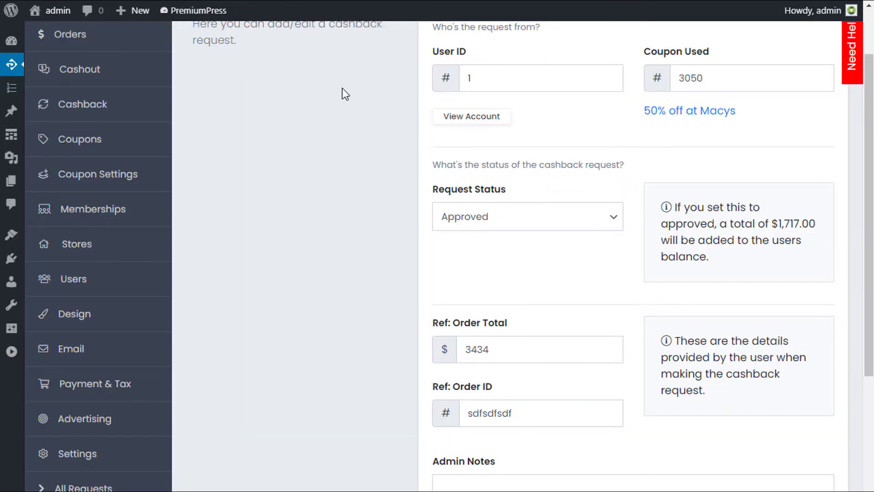
scroll(728, 319, down, 5)
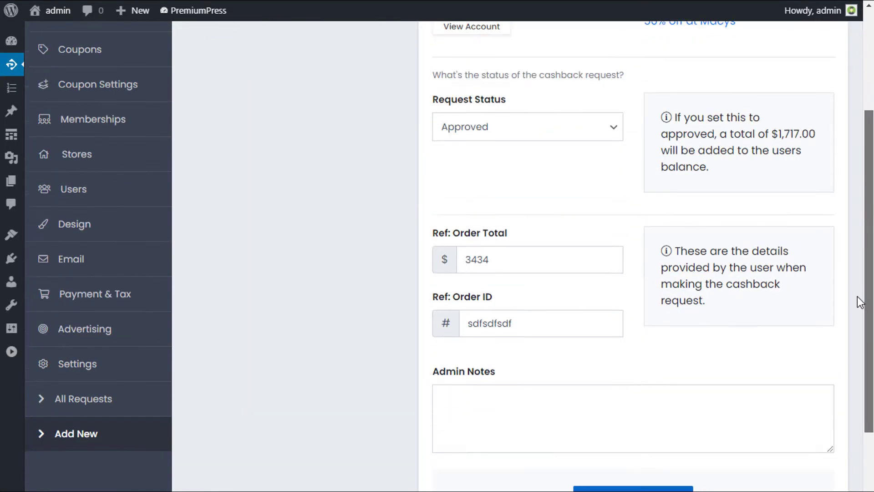
click(620, 391)
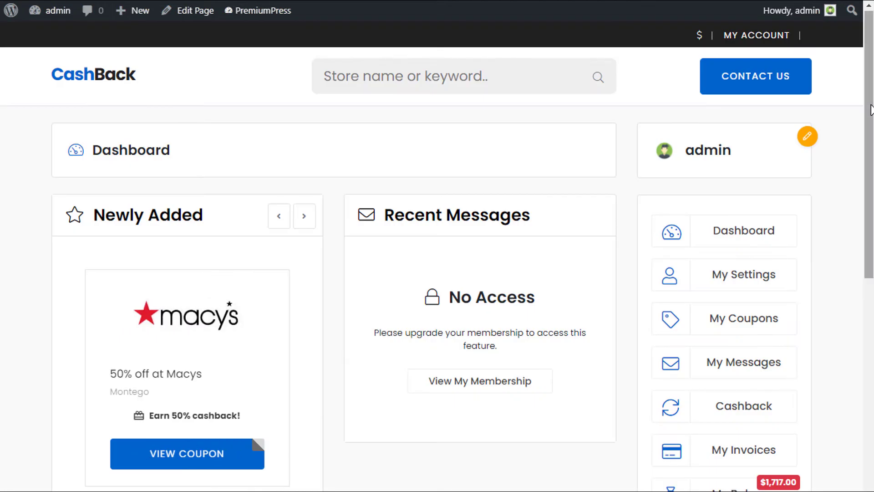
Check the user's Cashback requests and the My Balance page showing $1,717
drag(871, 110, 863, 190)
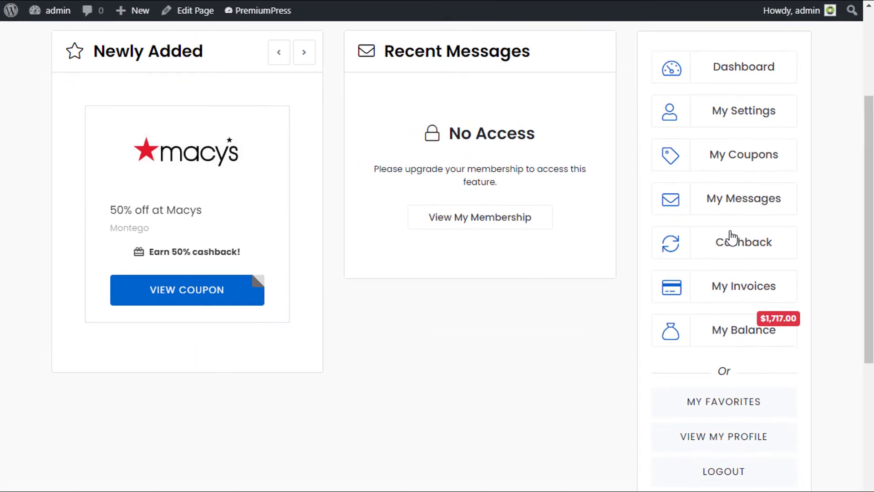
click(733, 241)
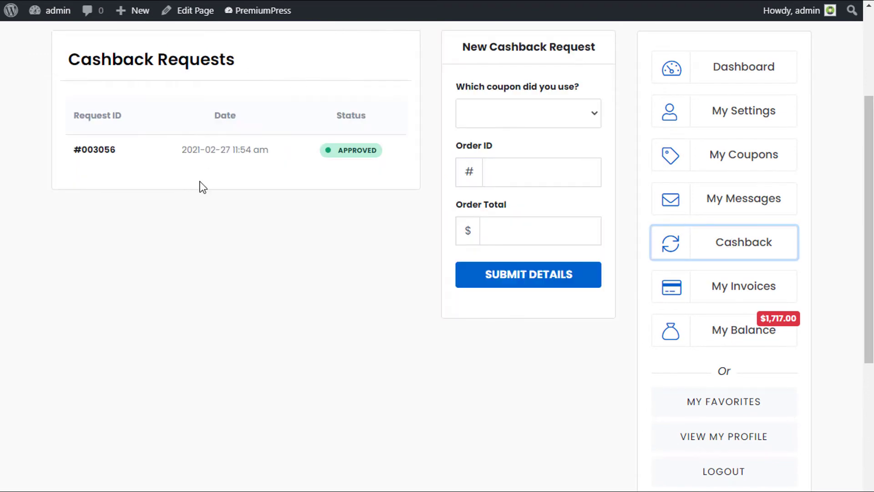
click(726, 337)
scroll(861, 278, up, 1)
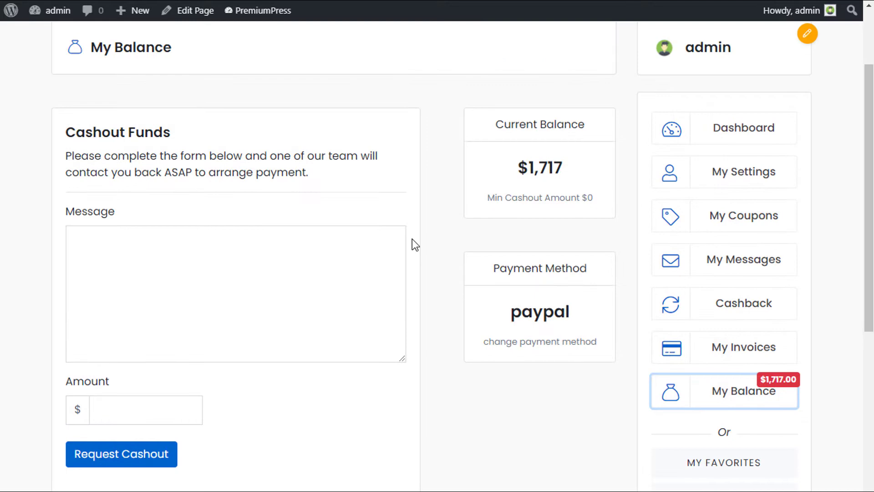
scroll(870, 264, up, 1)
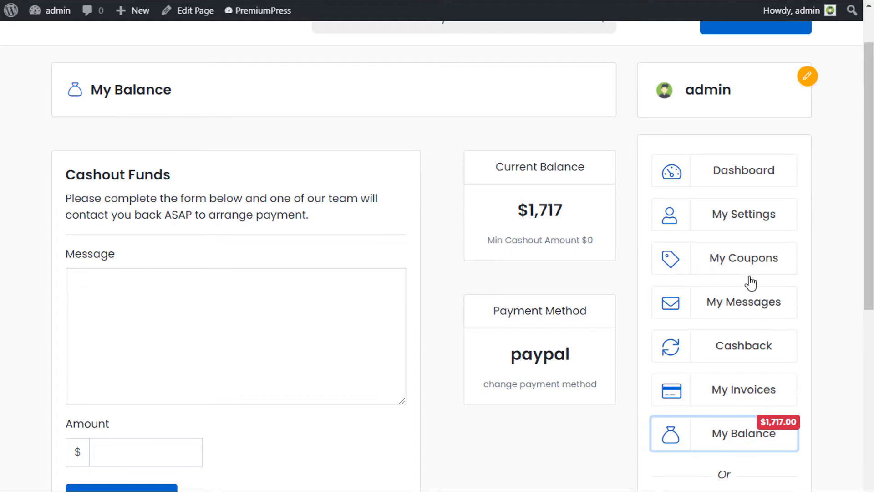
click(734, 347)
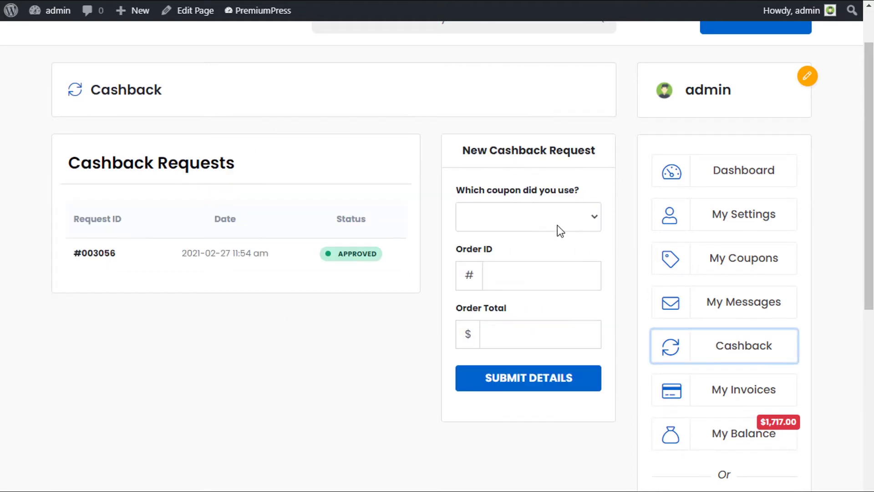
click(738, 436)
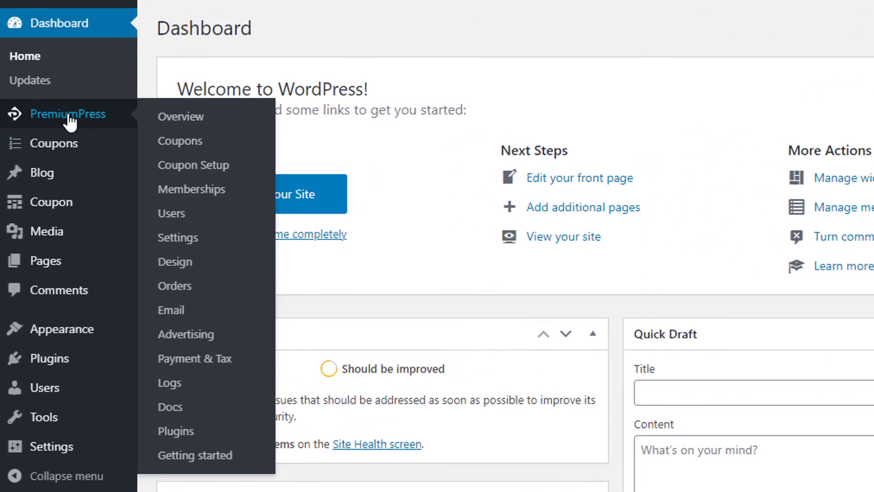
Switch the Cashback system ON in PremiumPress Coupon Settings and save
click(22, 115)
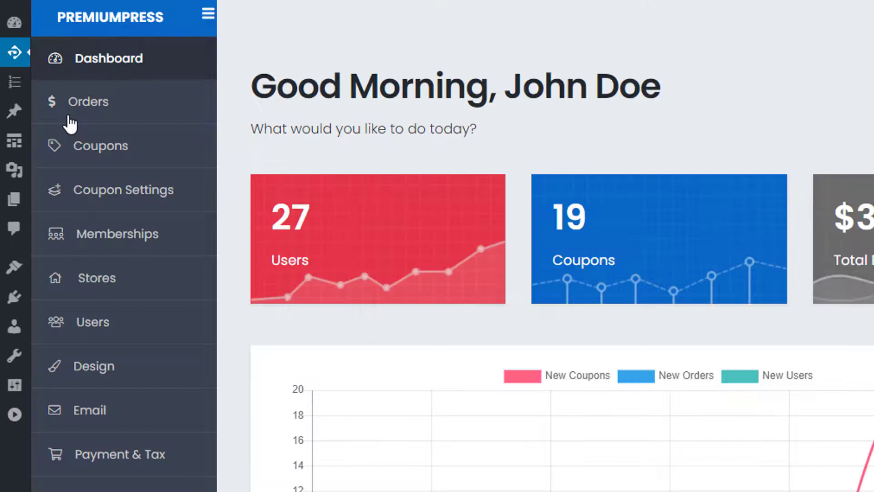
click(125, 196)
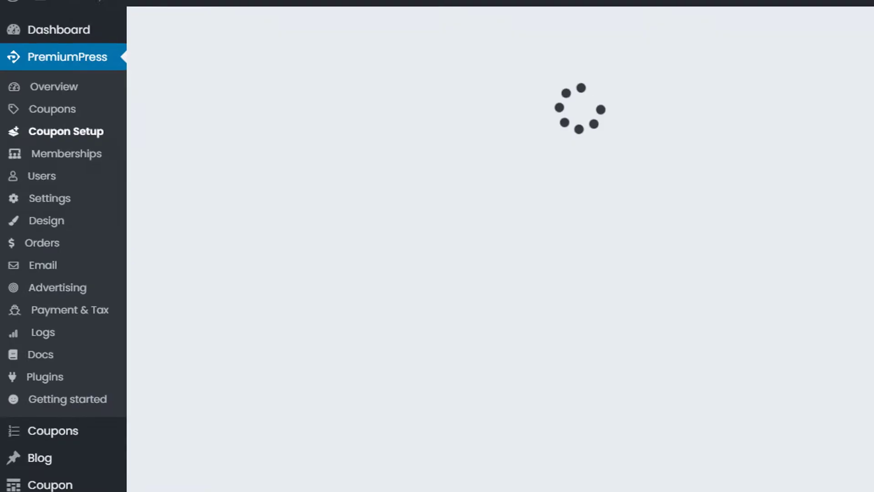
scroll(792, 231, down, 4)
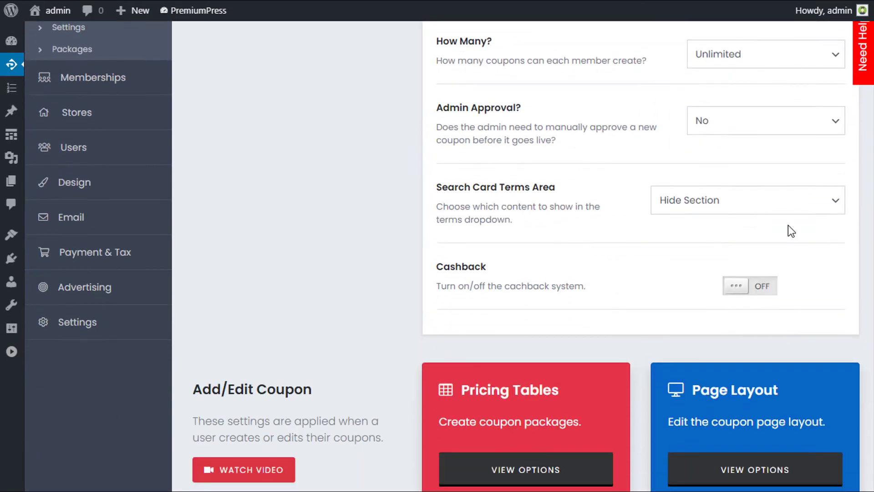
click(756, 287)
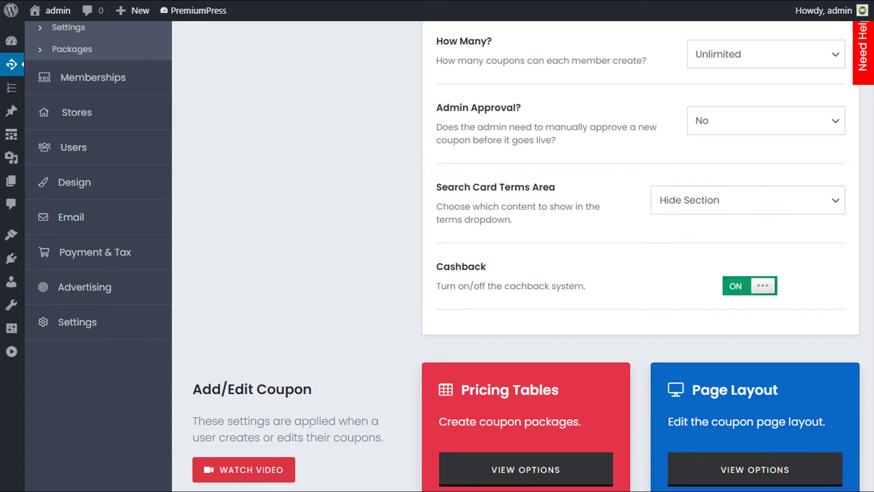
scroll(654, 292, down, 10)
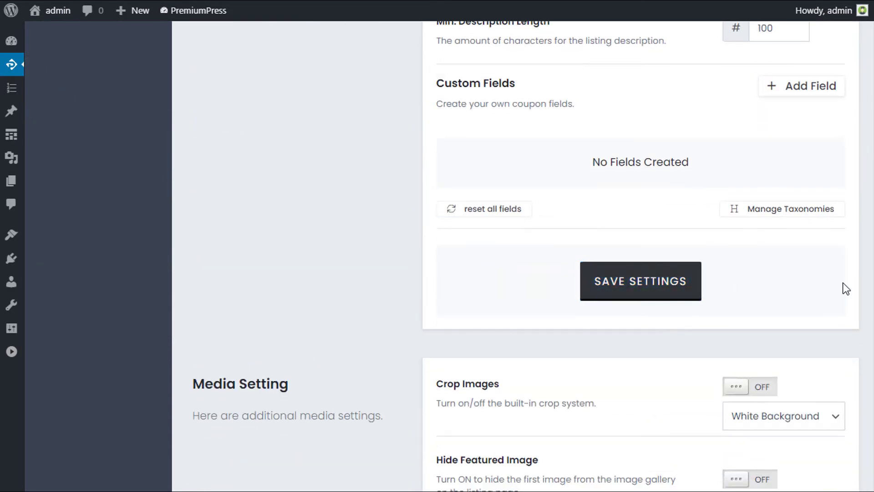
click(846, 48)
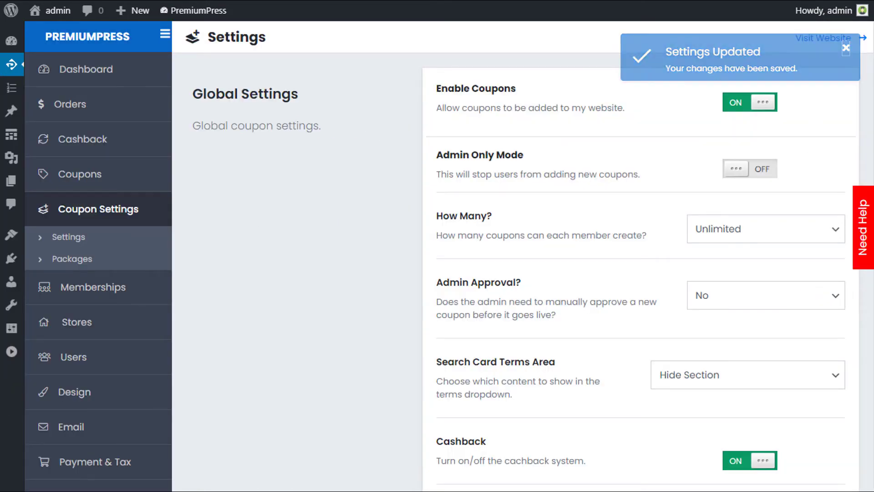
scroll(777, 212, down, 5)
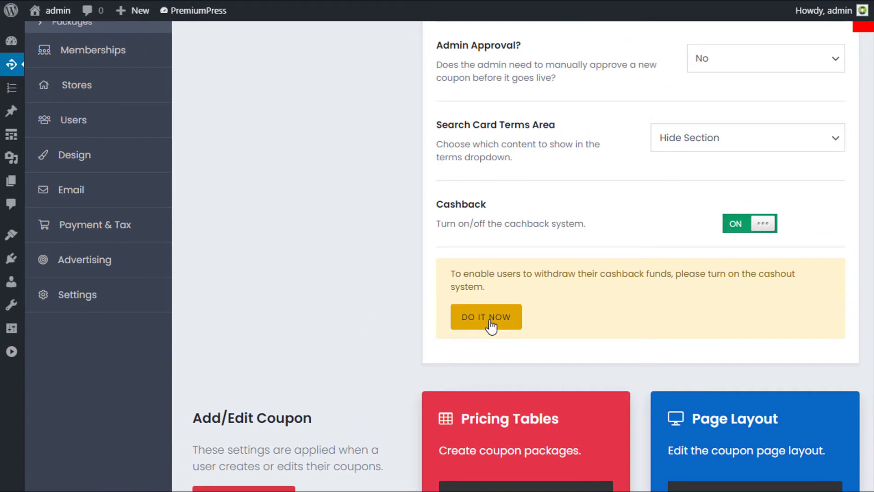
Switch the Cashout System ON in User Settings and save the settings
click(407, 283)
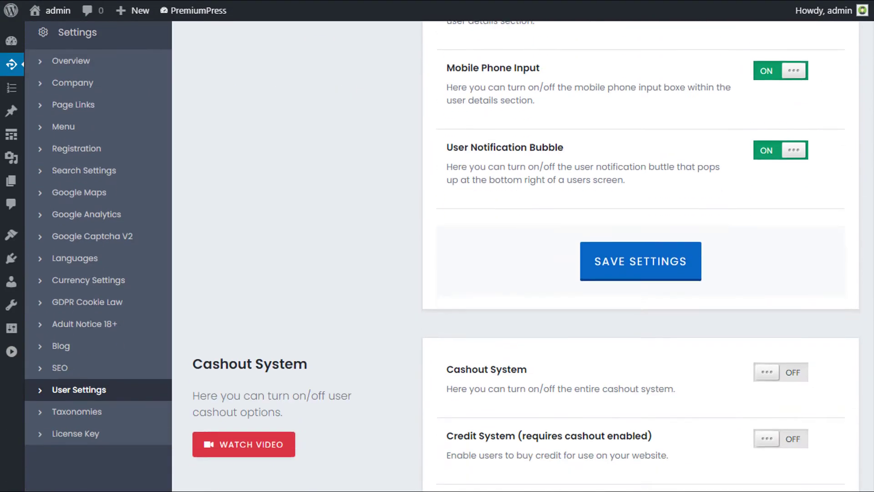
click(797, 129)
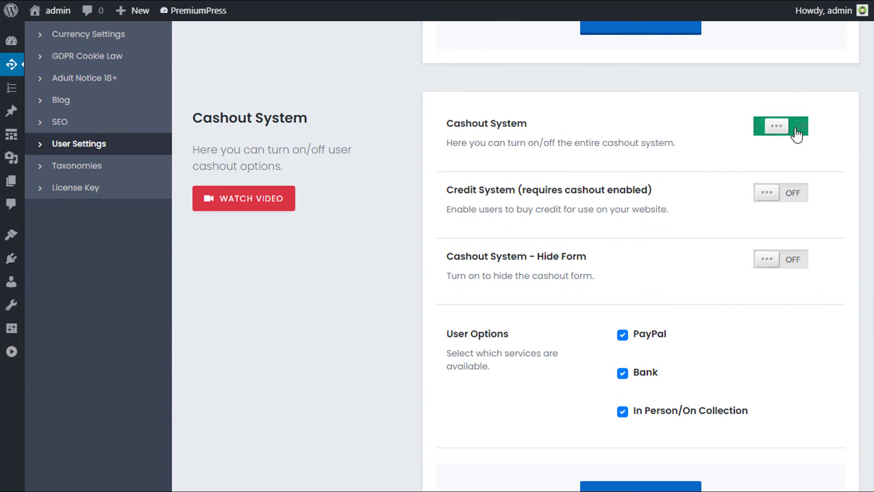
scroll(797, 129, down, 1)
scroll(667, 396, down, 2)
click(667, 393)
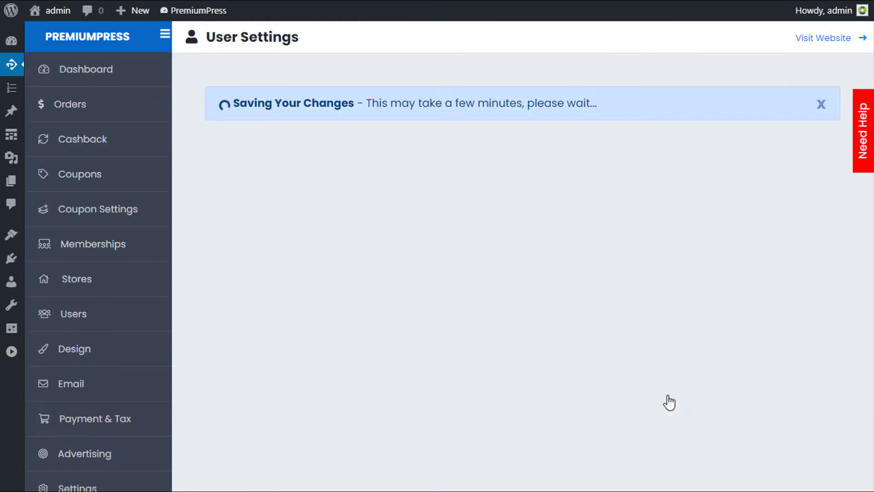
click(846, 50)
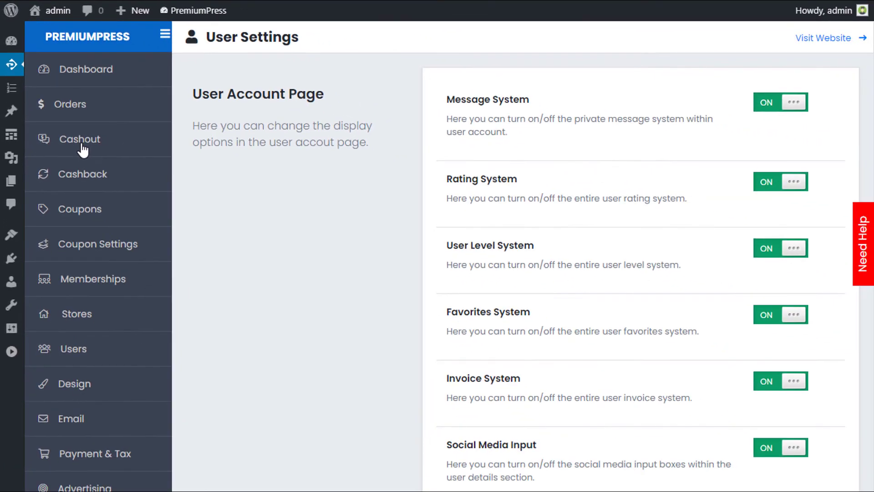
Check the empty admin Cashout requests list, then the cashback requests list
click(81, 145)
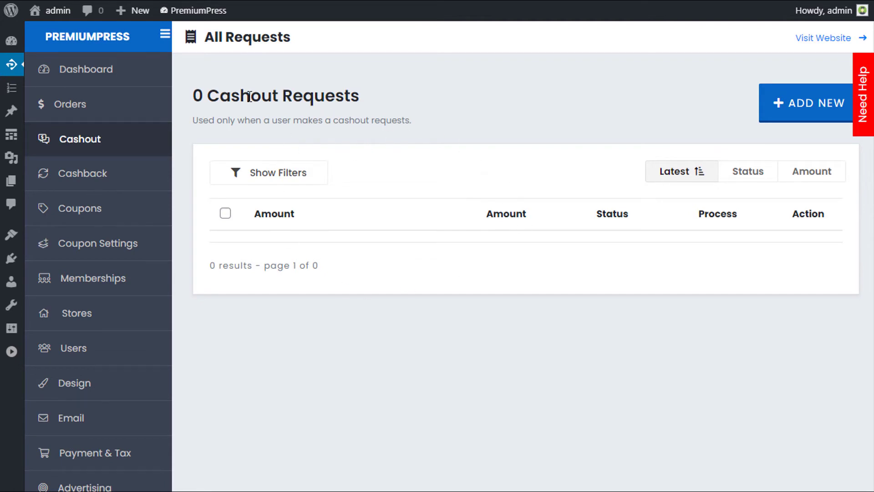
click(110, 184)
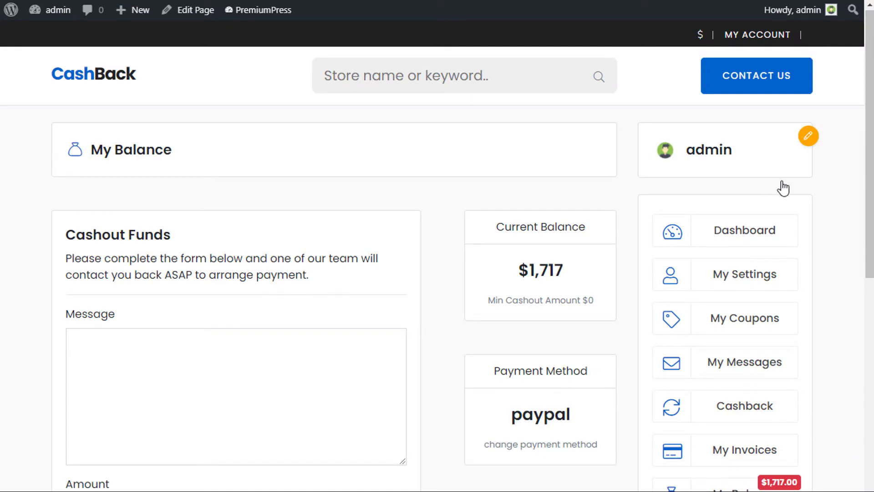
Return to the My Balance page and review the $1,717 current balance
scroll(870, 202, down, 2)
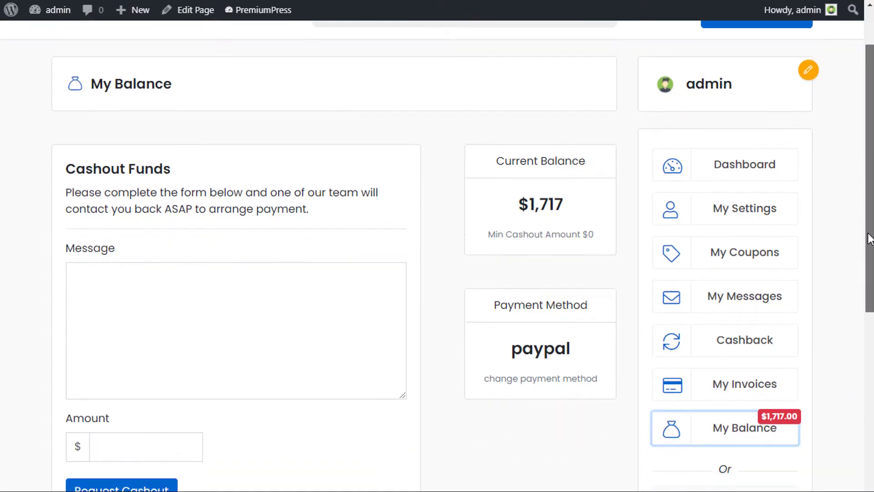
click(752, 339)
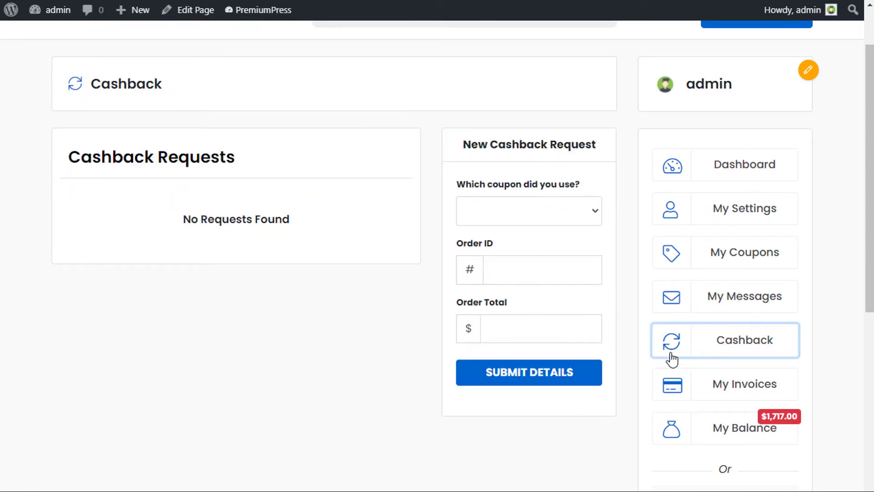
click(744, 439)
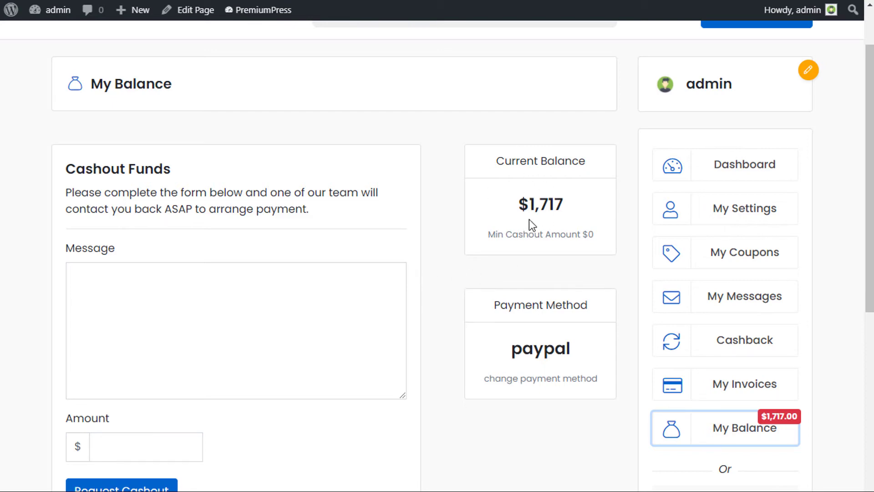
drag(563, 200, 528, 220)
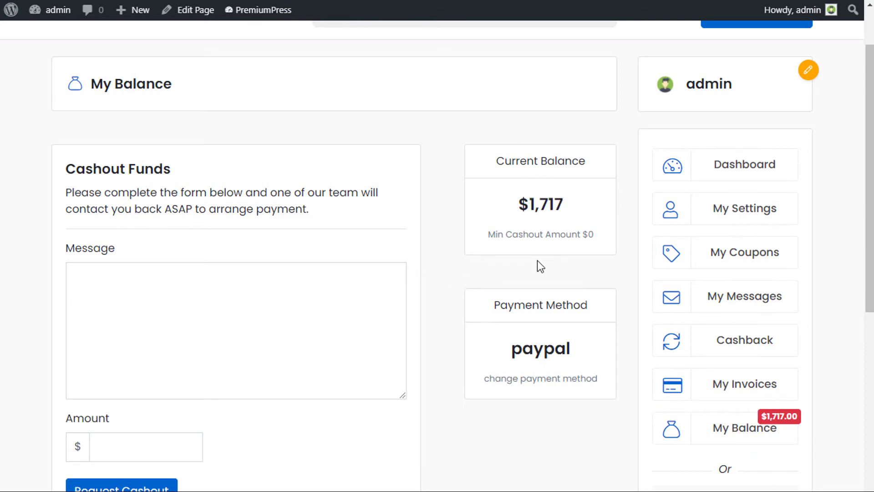
drag(870, 293, 870, 303)
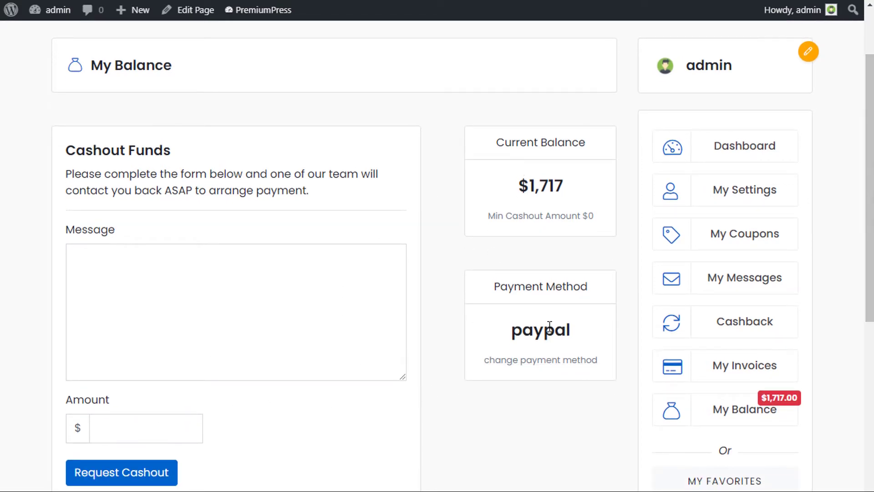
Request a $1,000 cashout with the message 'this is a test messag'
click(158, 431)
text(1)
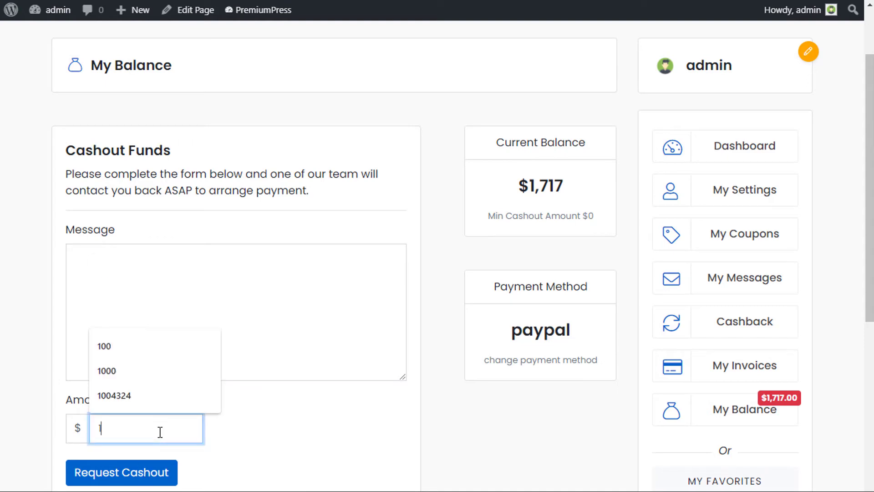
text(000)
click(242, 390)
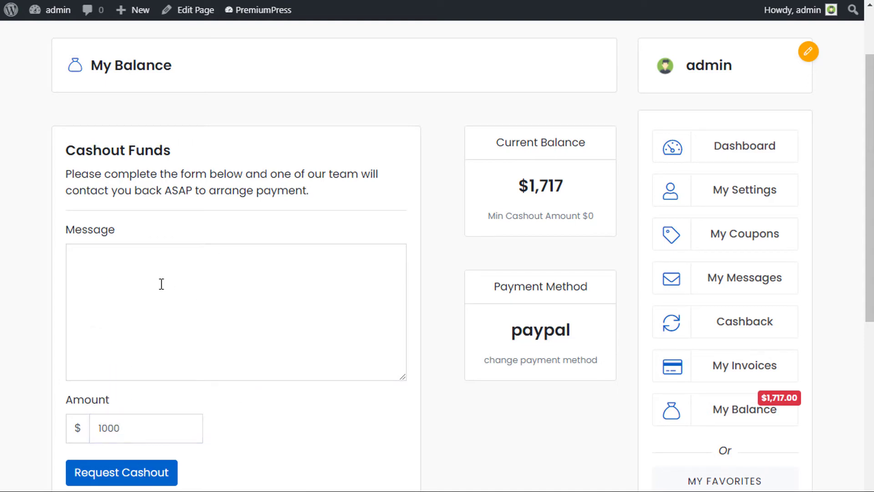
click(144, 334)
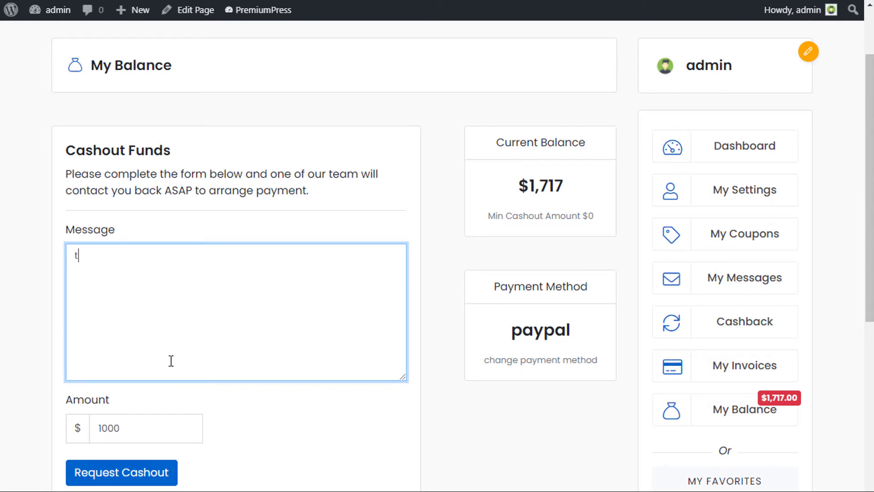
text(this is a test message.)
click(94, 476)
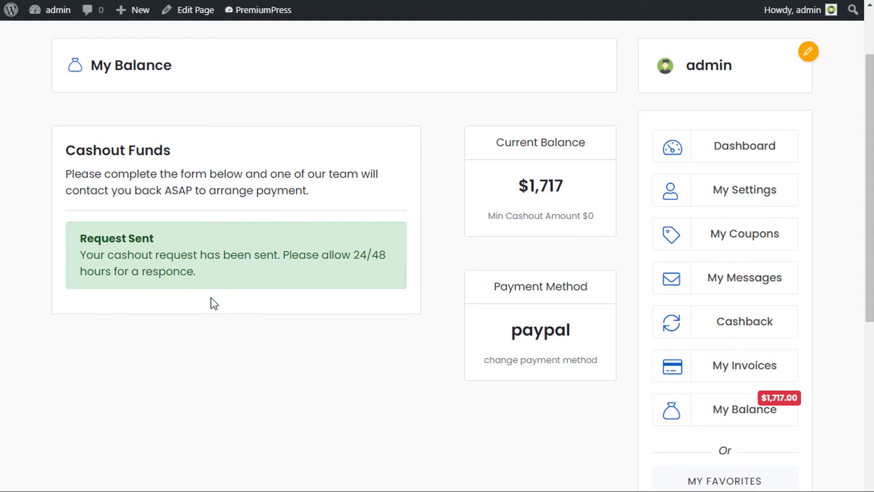
drag(210, 268, 135, 239)
click(157, 282)
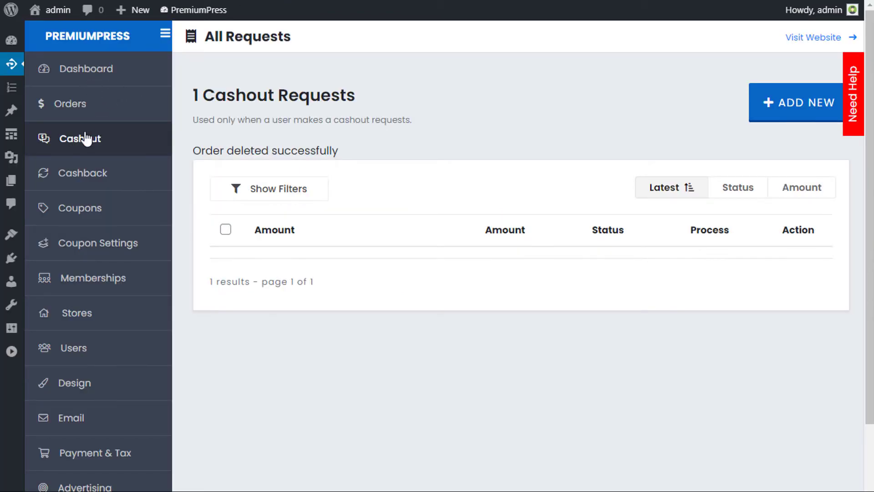
Bring up the admin Cashout Requests list and pick out the $1,000 Processing request
click(80, 138)
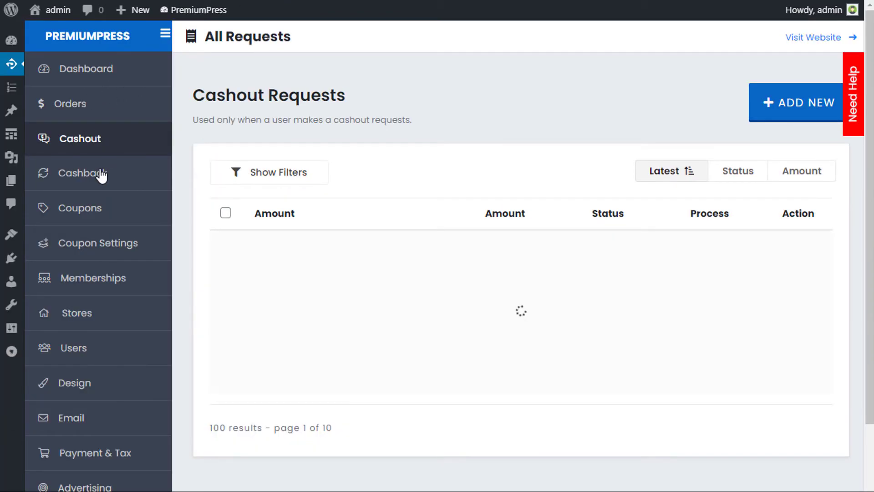
click(101, 175)
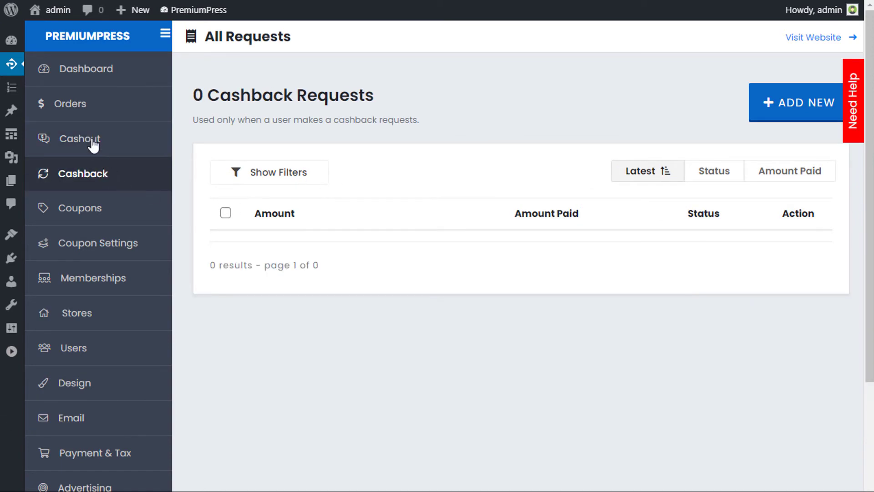
click(93, 144)
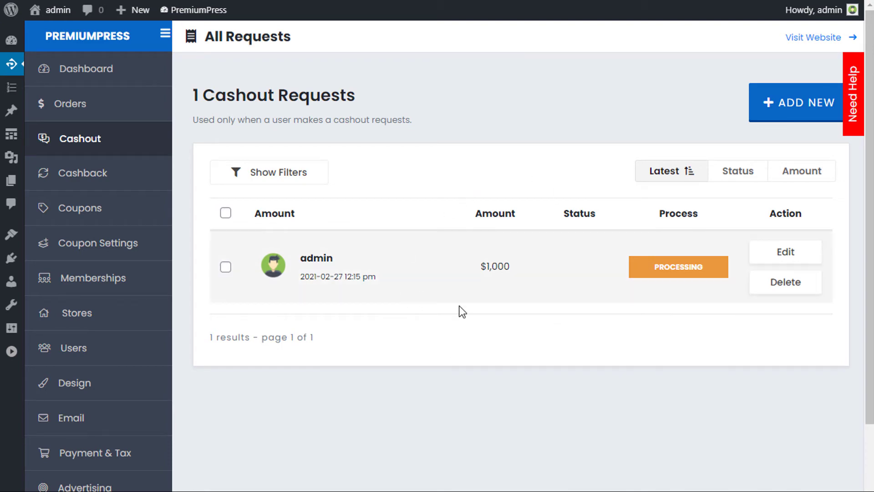
double_click(492, 273)
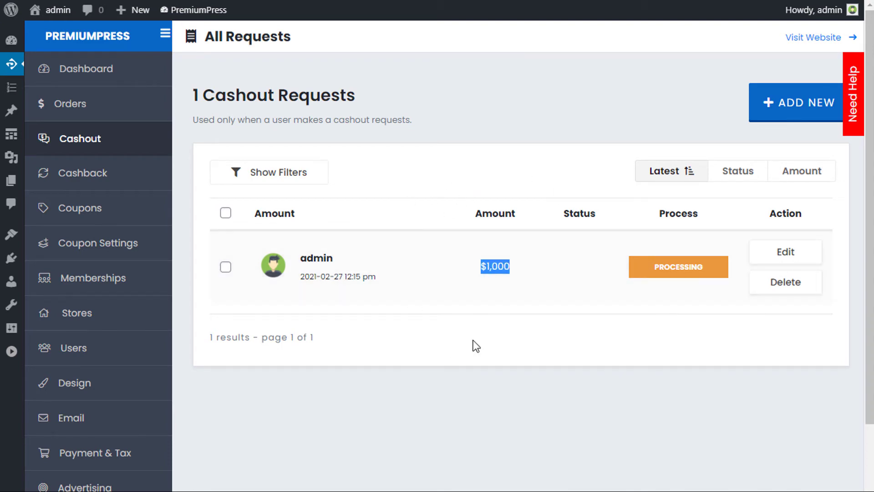
Open the $1,000 request's Cashout Details and review its paypal method, statuses and test note
click(474, 345)
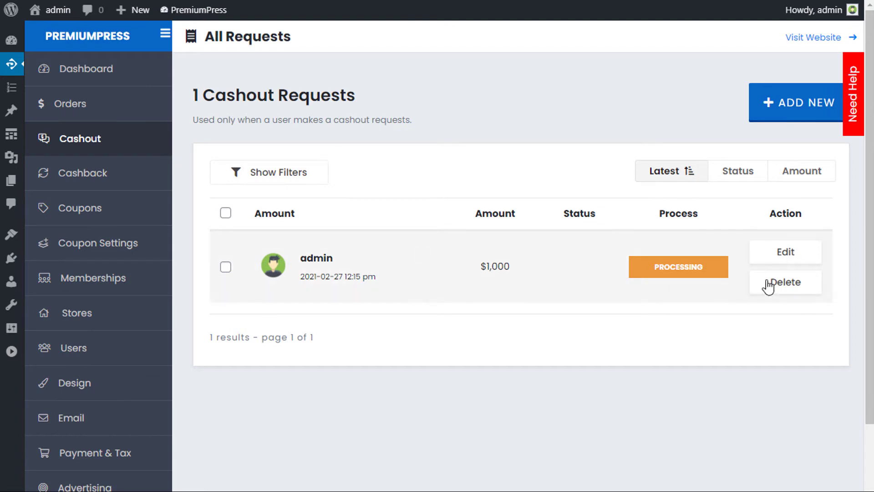
click(785, 253)
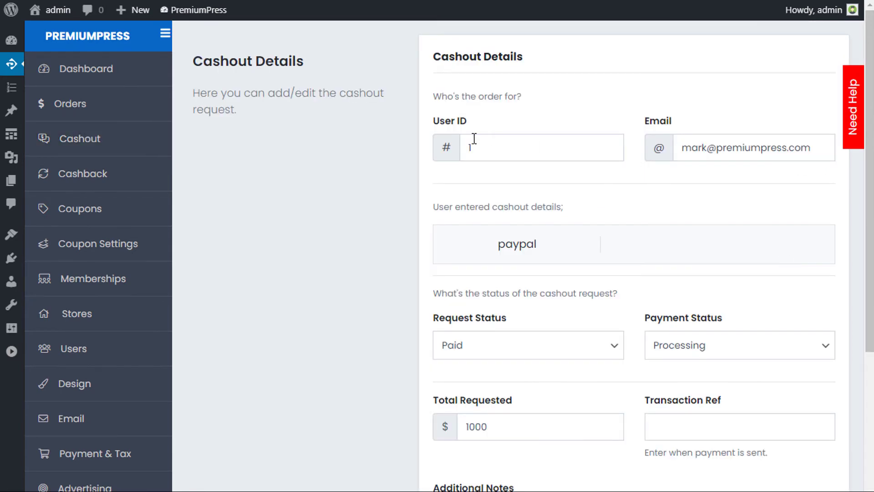
scroll(871, 203, down, 1)
scroll(870, 203, down, 4)
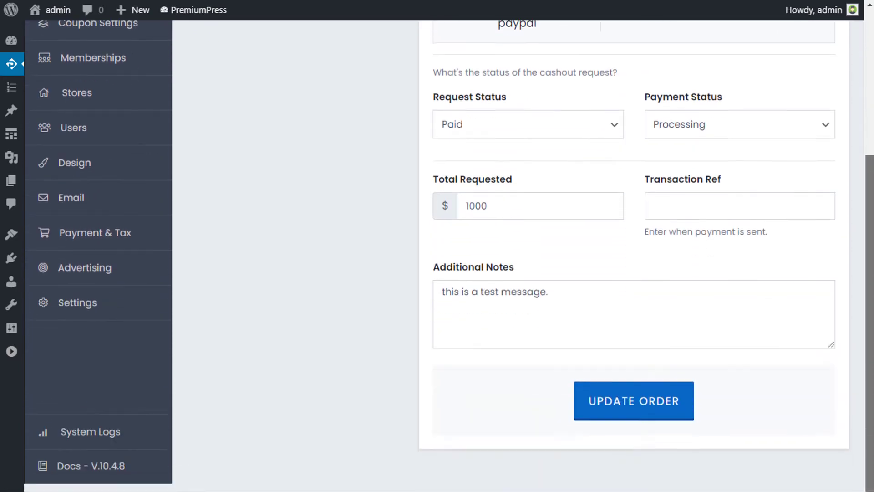
scroll(592, 410, up, 2)
scroll(589, 417, down, 1)
drag(587, 330, 387, 286)
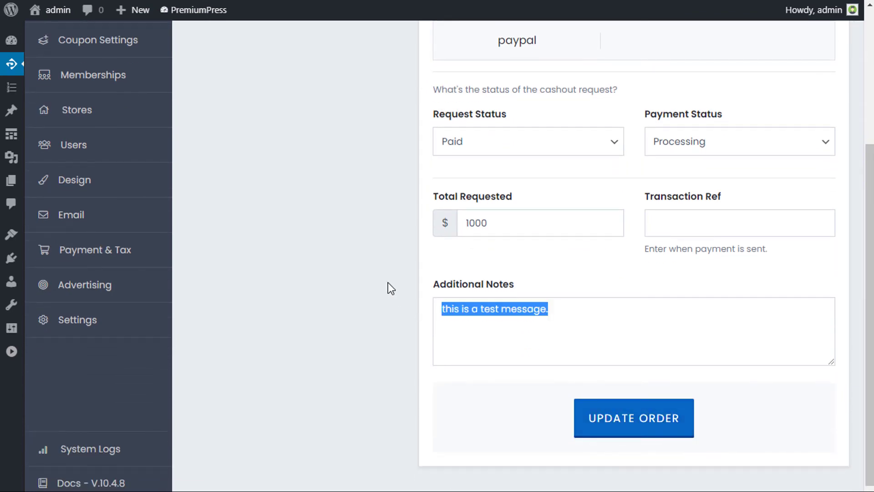
click(386, 287)
scroll(865, 275, up, 5)
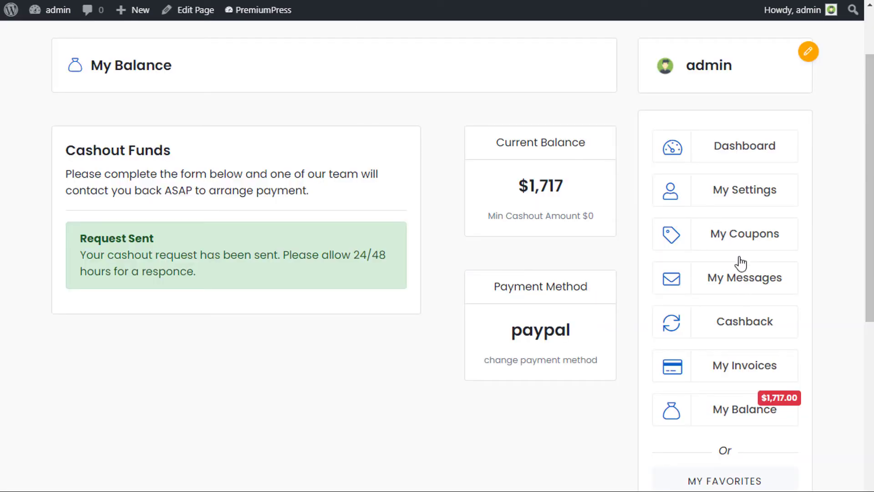
In My Settings > Payment, choose PayPal, enter the PayPal email address and save
click(745, 197)
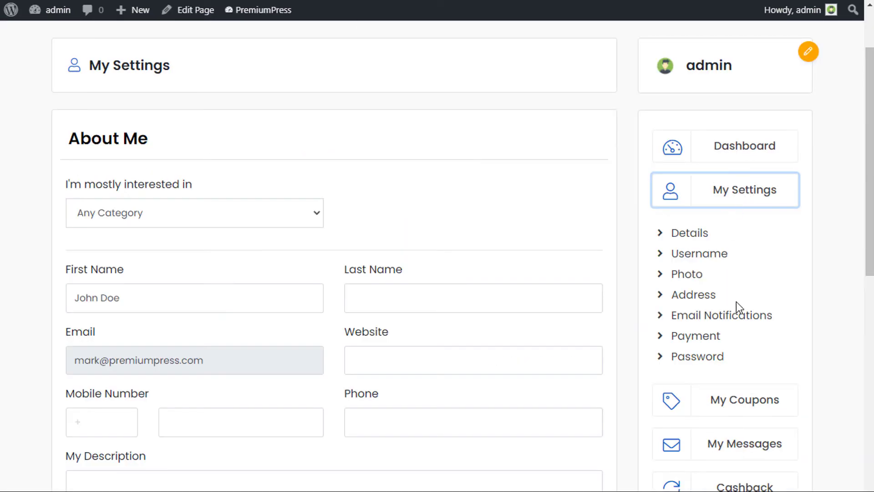
click(704, 339)
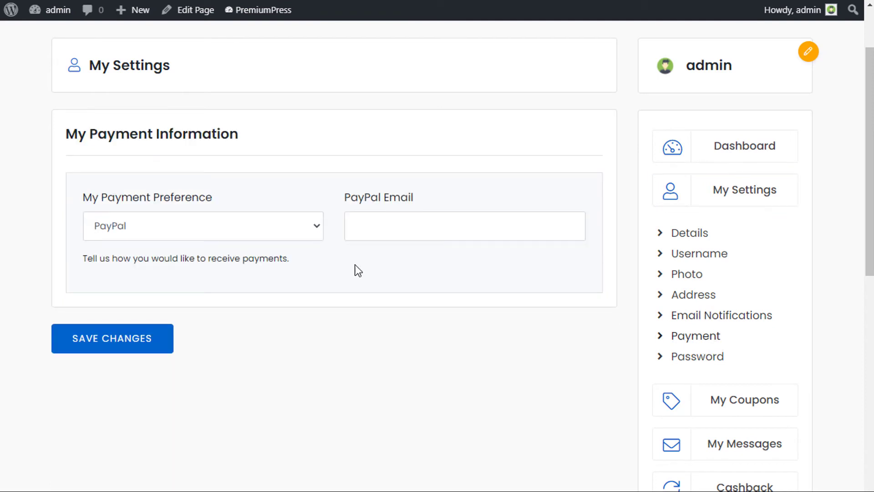
click(196, 228)
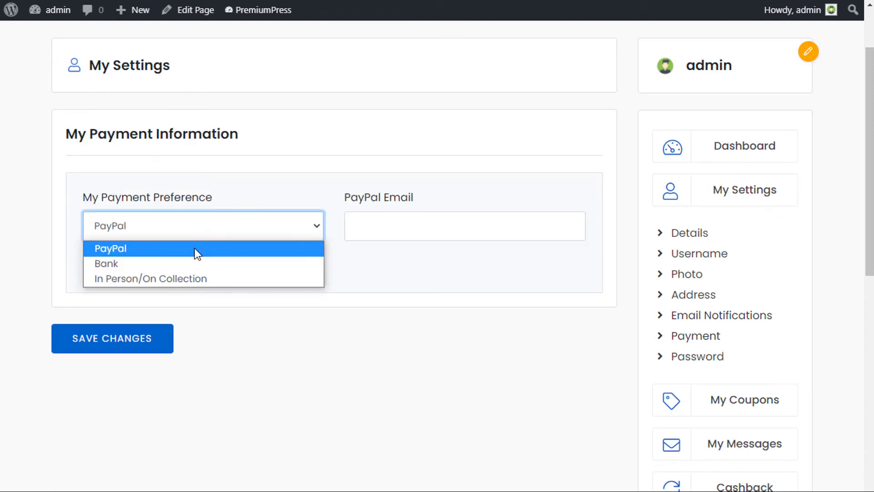
click(197, 250)
click(367, 217)
text(me@me.com)
click(138, 338)
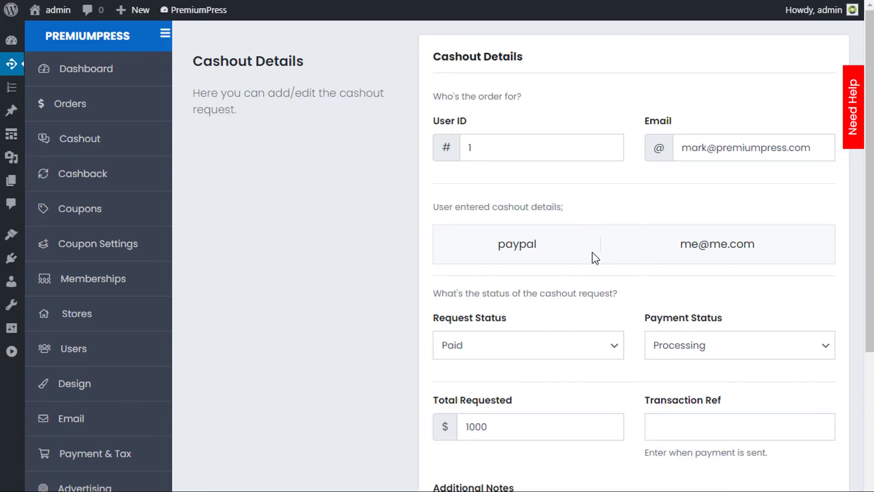
Set the $1,000 request's Payment Status to Complete, keep Request Status Paid, and update the order
drag(797, 258, 678, 246)
click(704, 252)
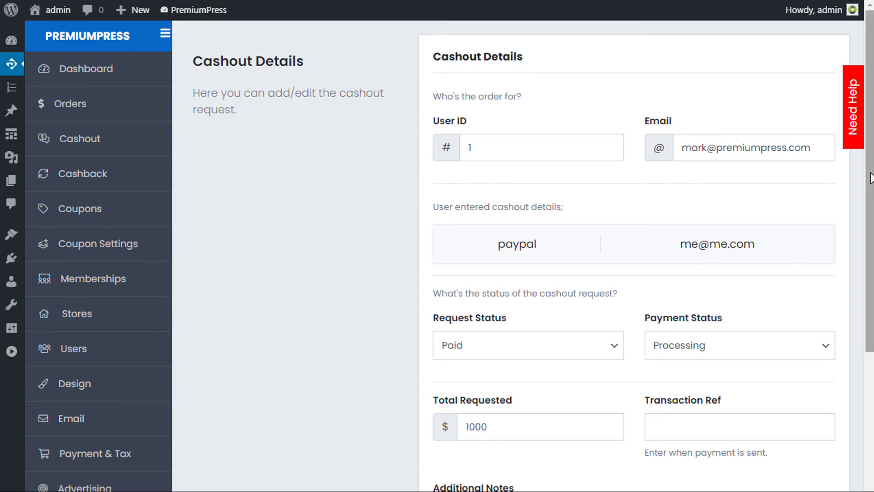
scroll(854, 214, down, 2)
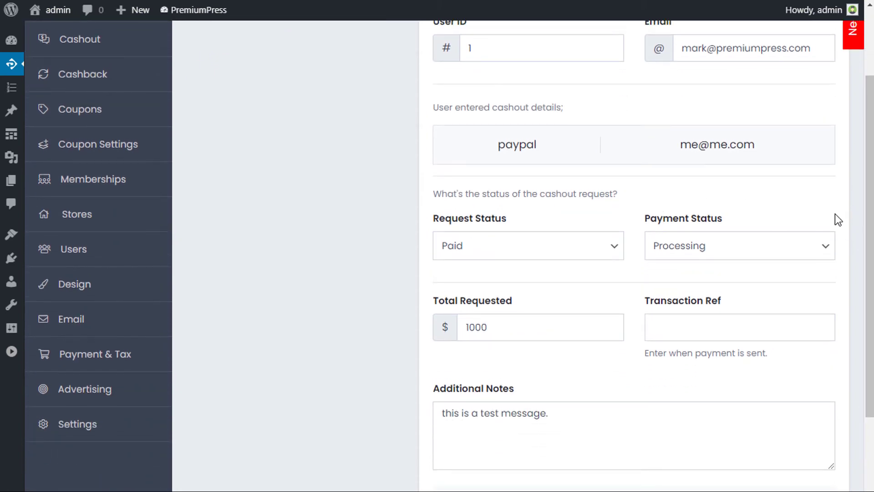
click(527, 257)
click(512, 267)
click(731, 264)
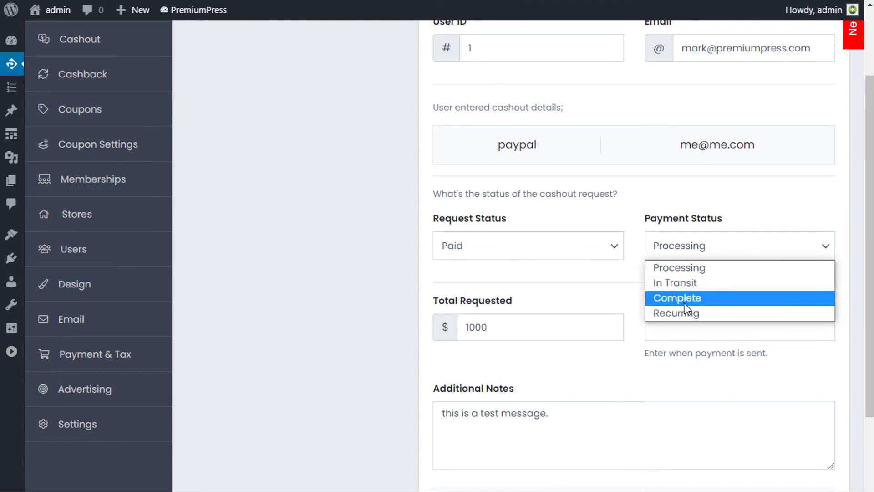
click(689, 297)
drag(863, 280, 839, 396)
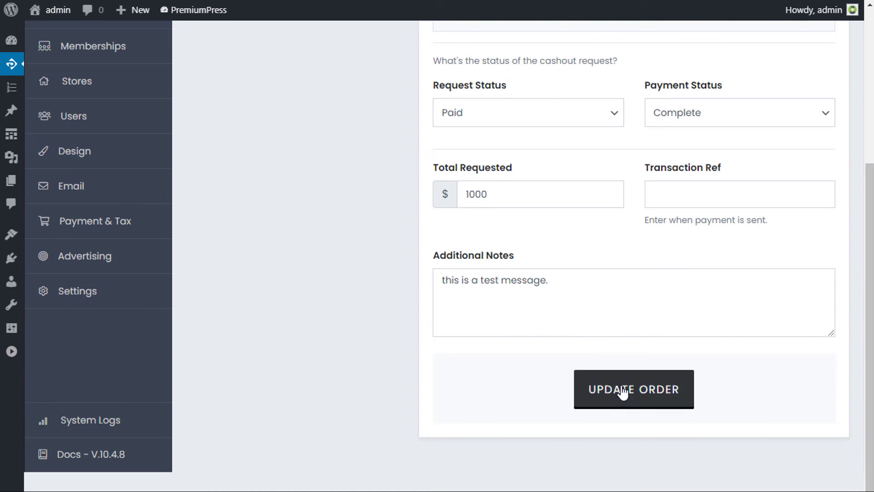
click(621, 394)
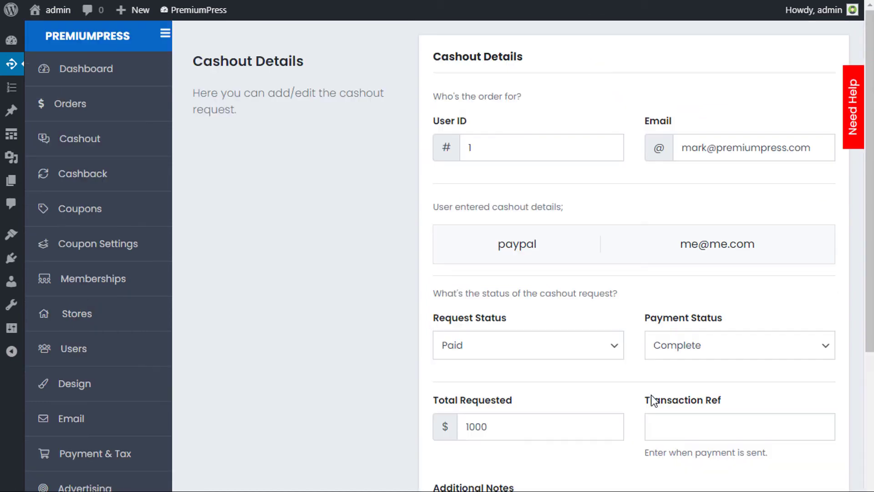
Confirm the $1,000 request shows Paid and Complete, and the user's balance now reads $717
click(75, 146)
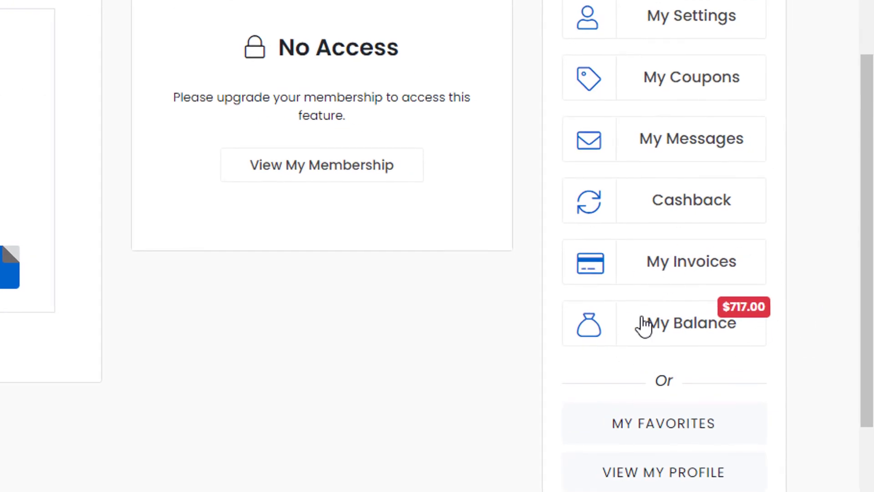
click(678, 328)
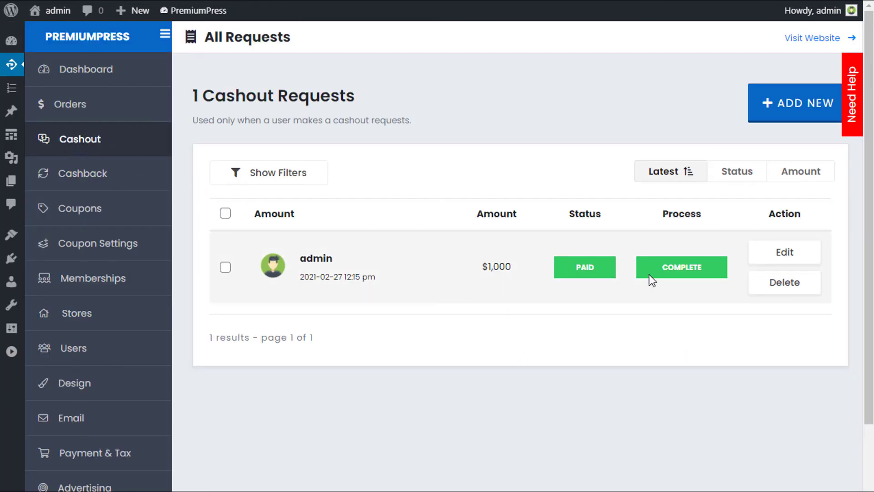
Open the $1,000 cashout request's details again
click(786, 256)
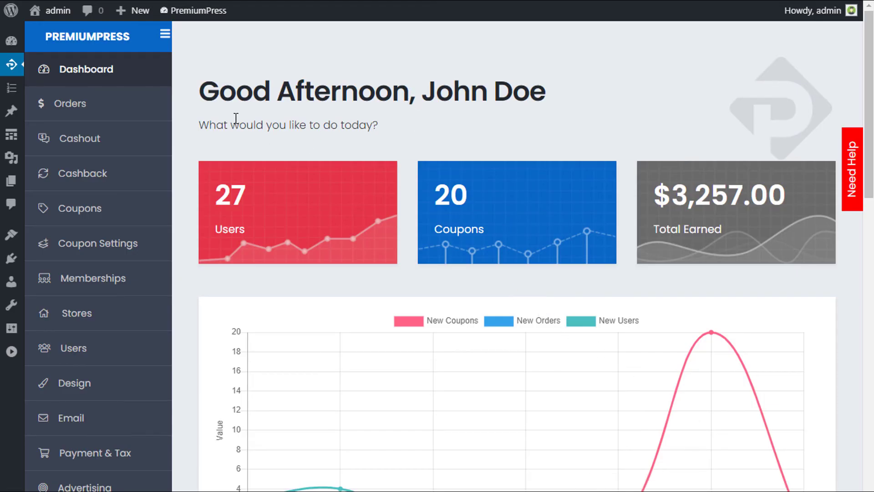
Edit the '50% off at Macys' coupon and check Cashback Amount 0 and Cashback Percentage
click(78, 208)
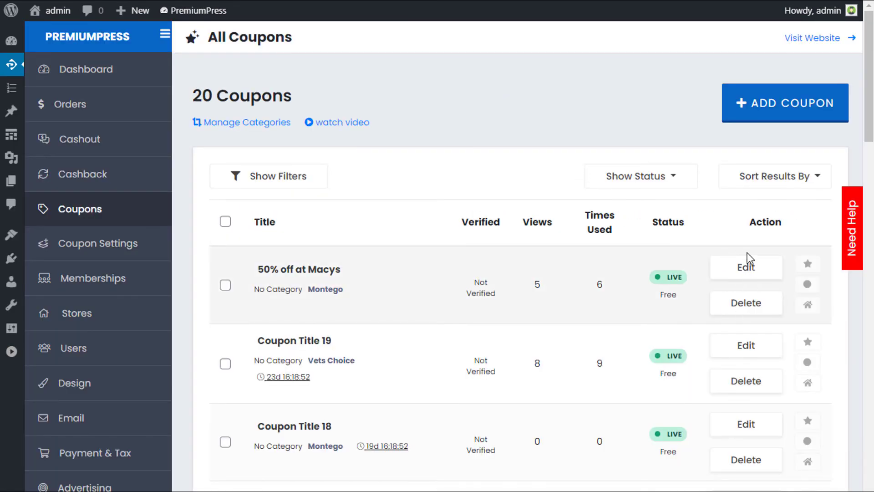
click(745, 268)
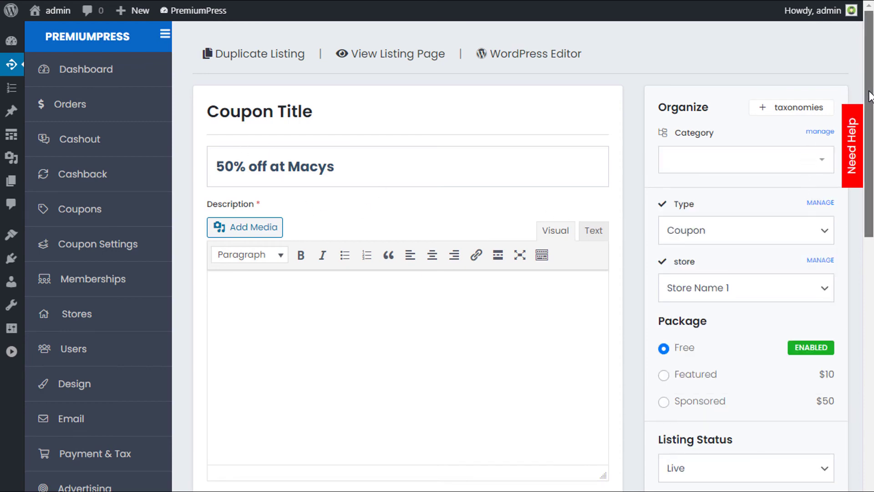
drag(869, 111, 851, 326)
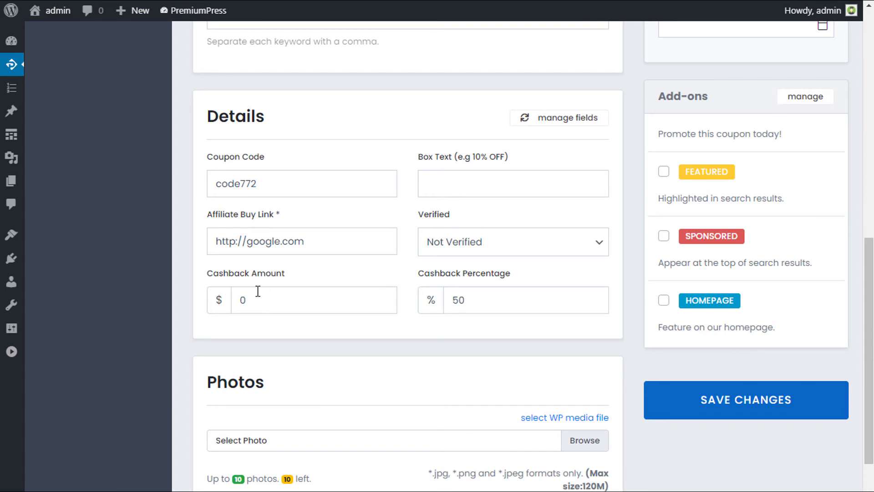
drag(253, 299, 216, 300)
click(483, 305)
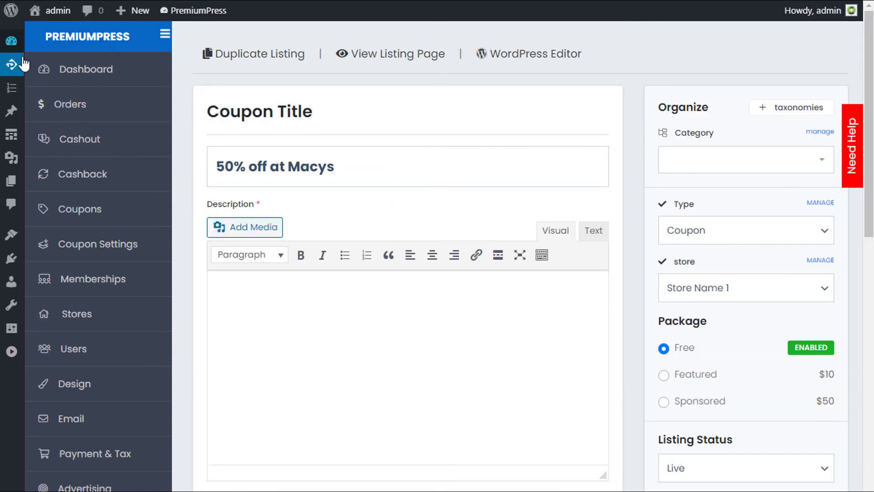
Go through the PremiumPress dashboard and Settings to User Settings' Cashout System section
click(13, 41)
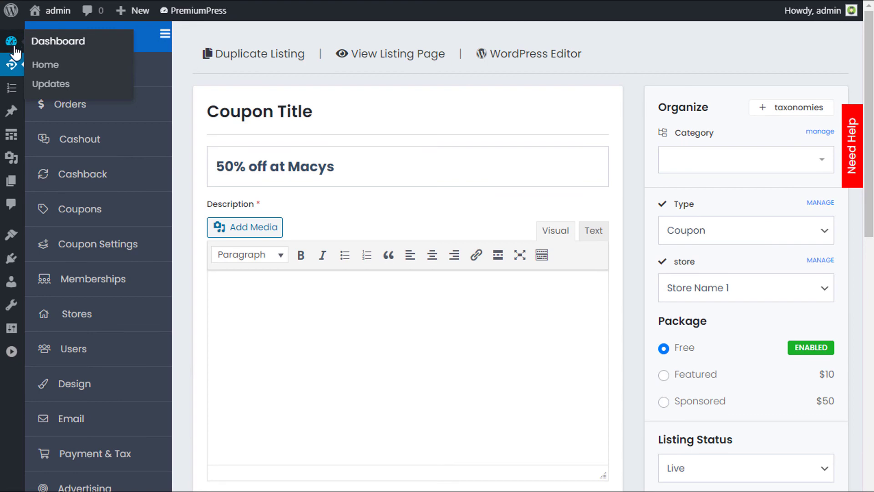
click(70, 121)
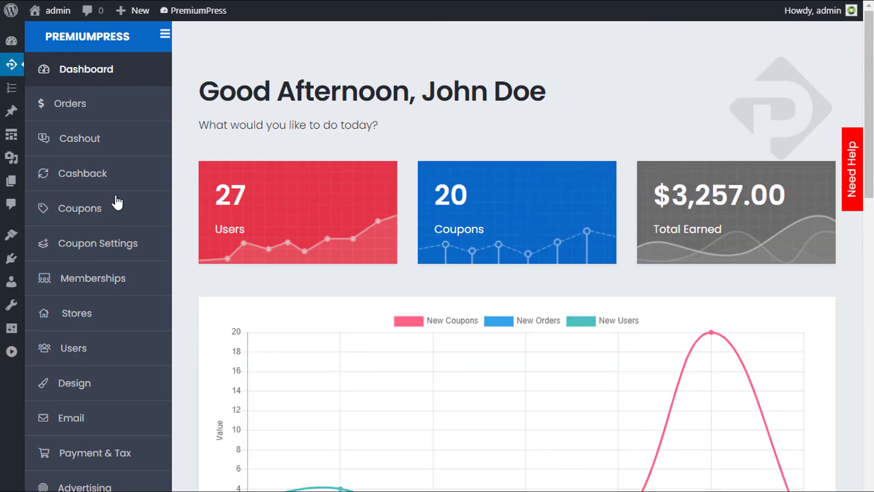
scroll(176, 348, down, 2)
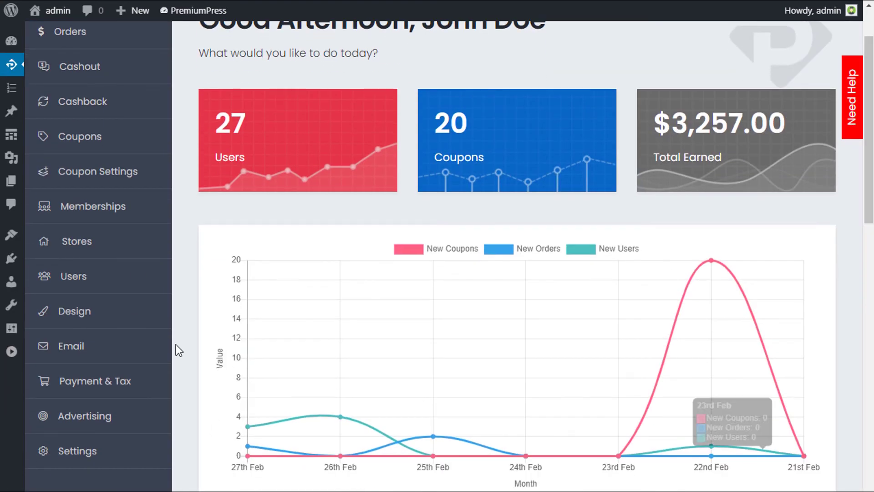
click(166, 454)
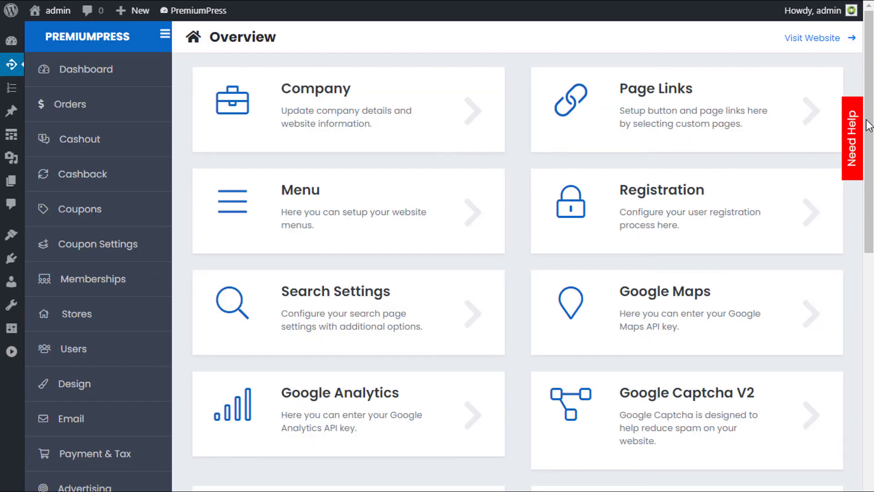
scroll(872, 157, down, 10)
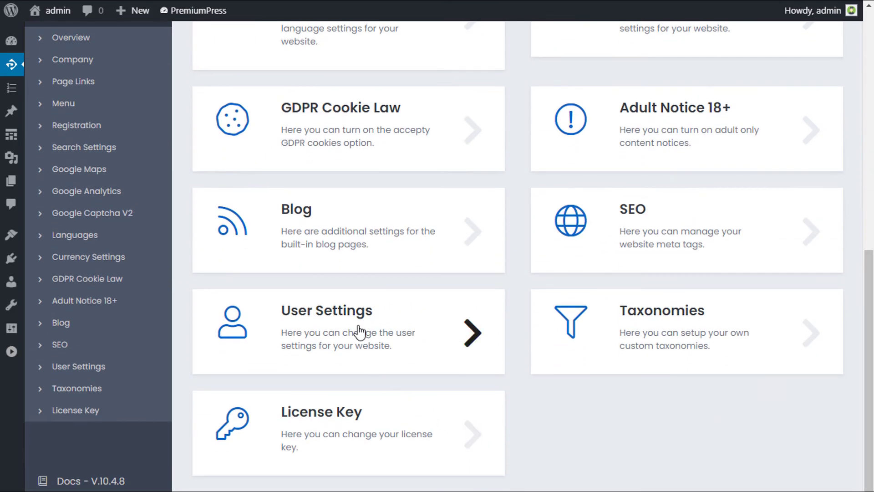
click(359, 333)
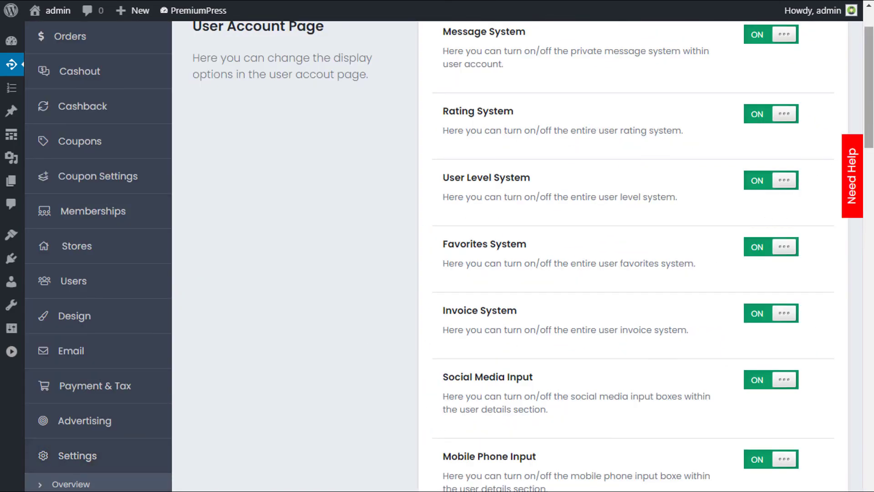
drag(870, 113, 869, 273)
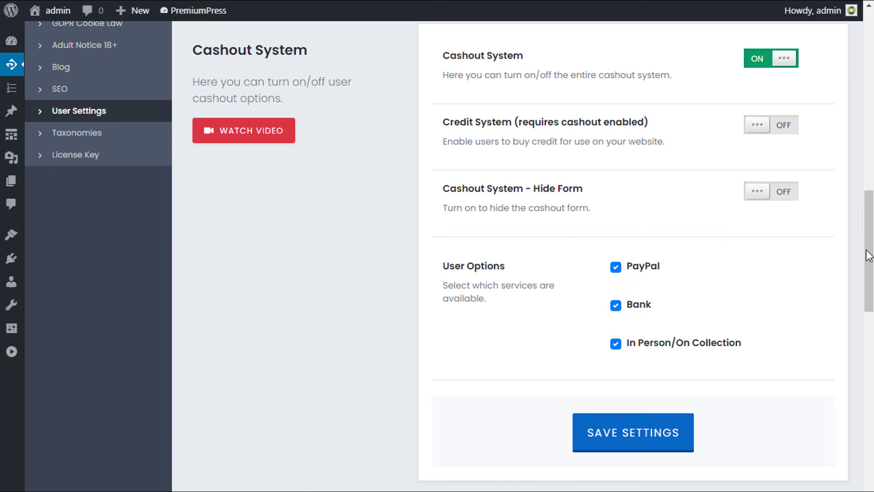
scroll(871, 289, up, 2)
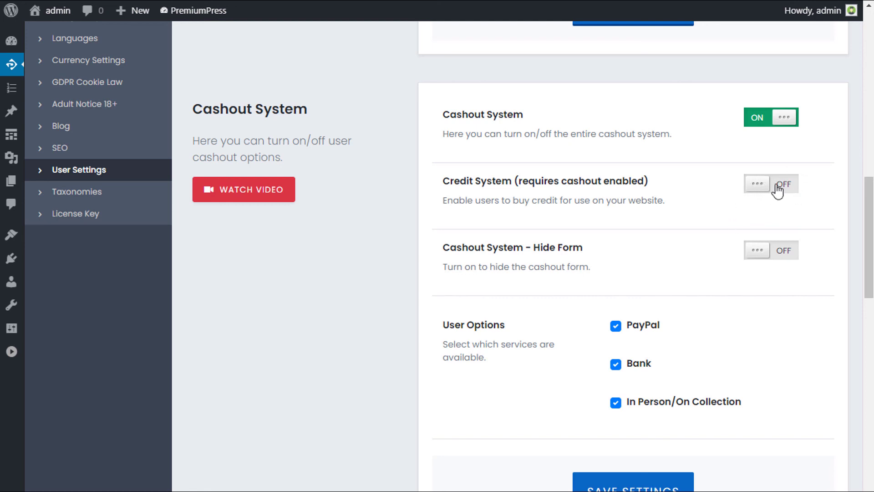
drag(871, 250, 870, 258)
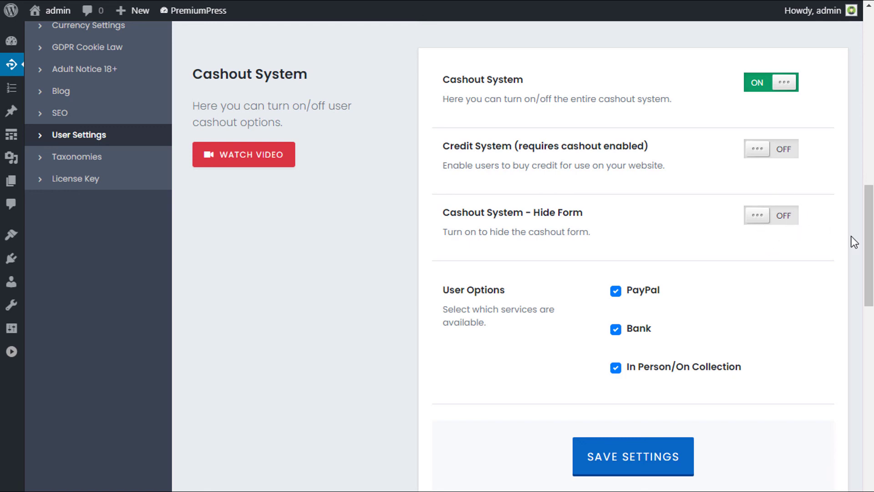
drag(869, 246, 869, 258)
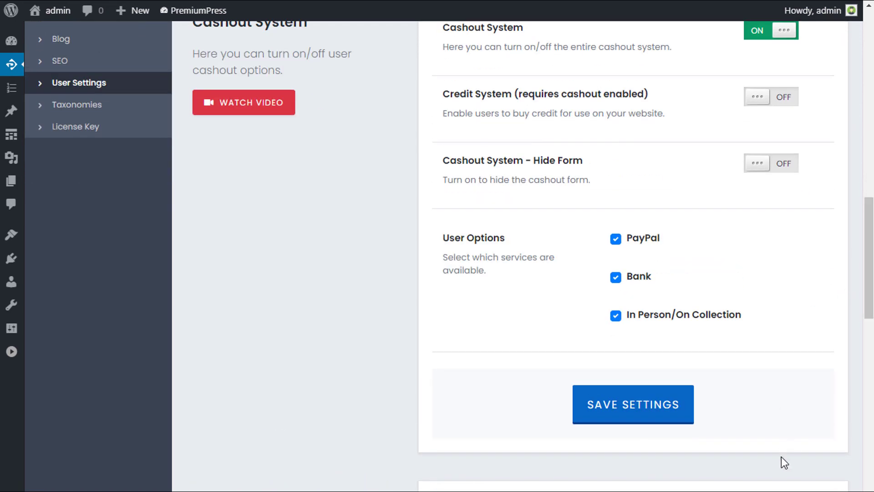